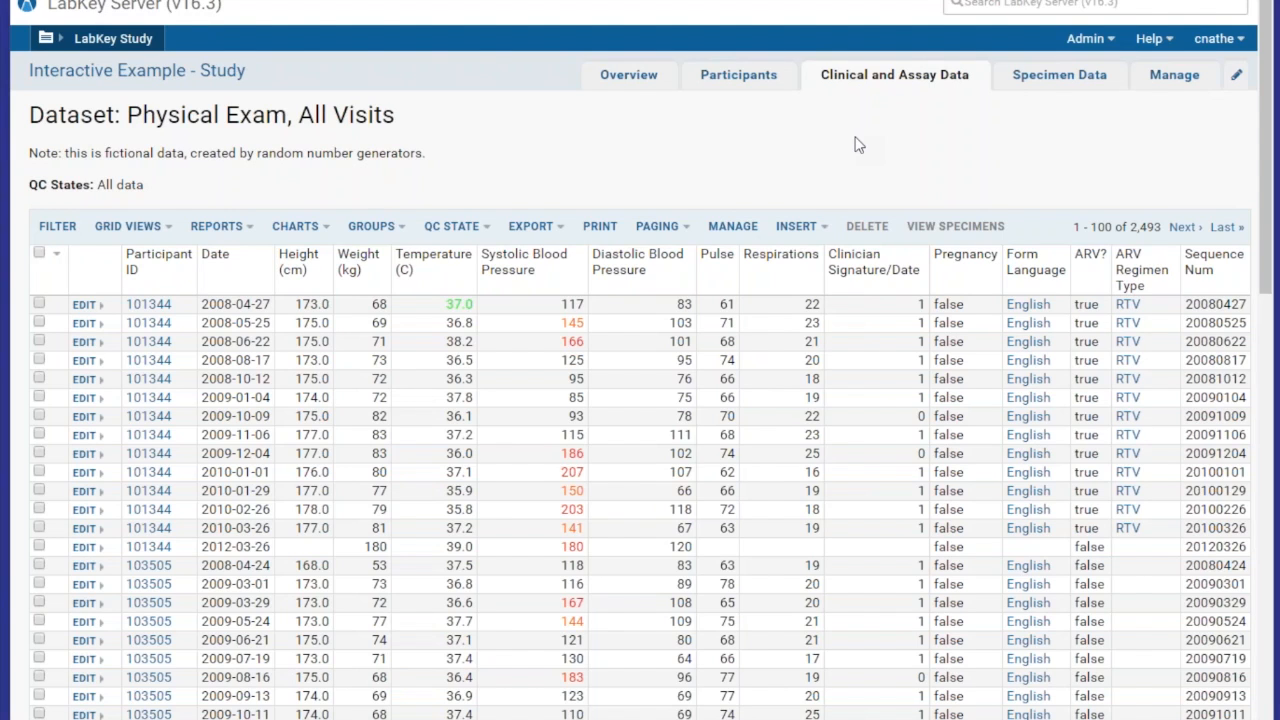
Add a bar chart of the ARV? column and a pie chart of the ARV Regimen Type column above the grid.
click(1102, 280)
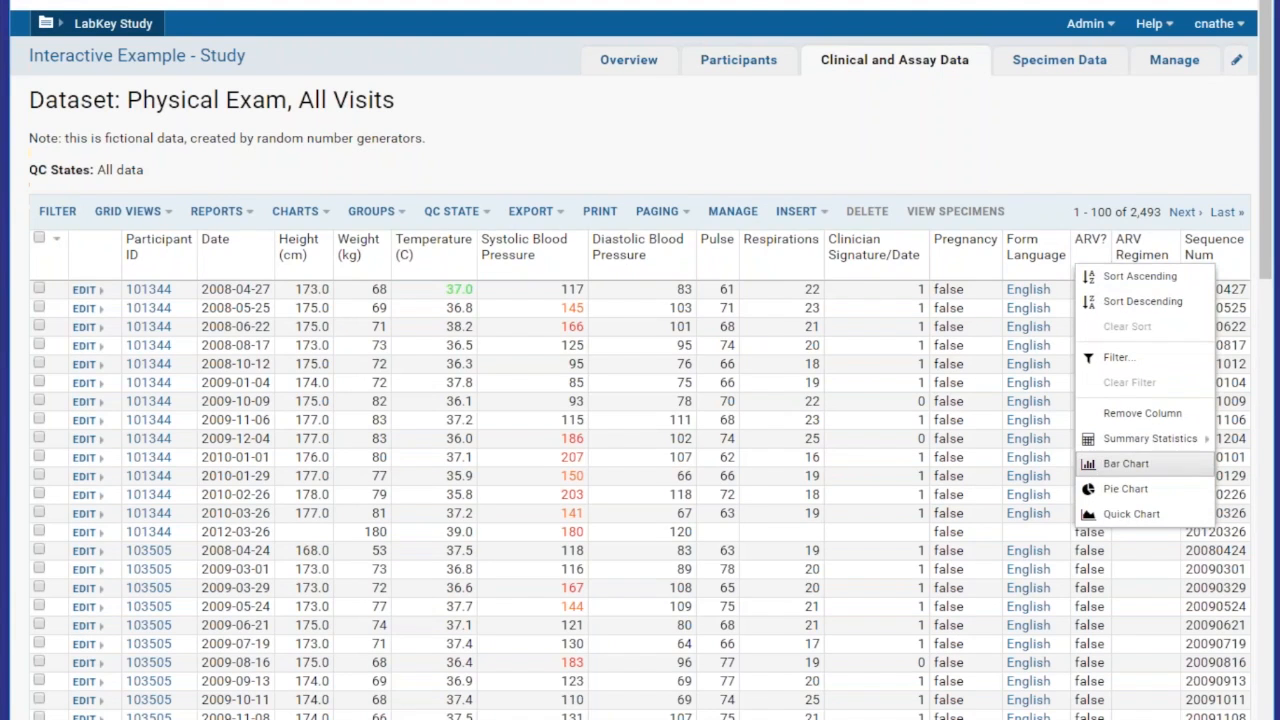
click(1126, 462)
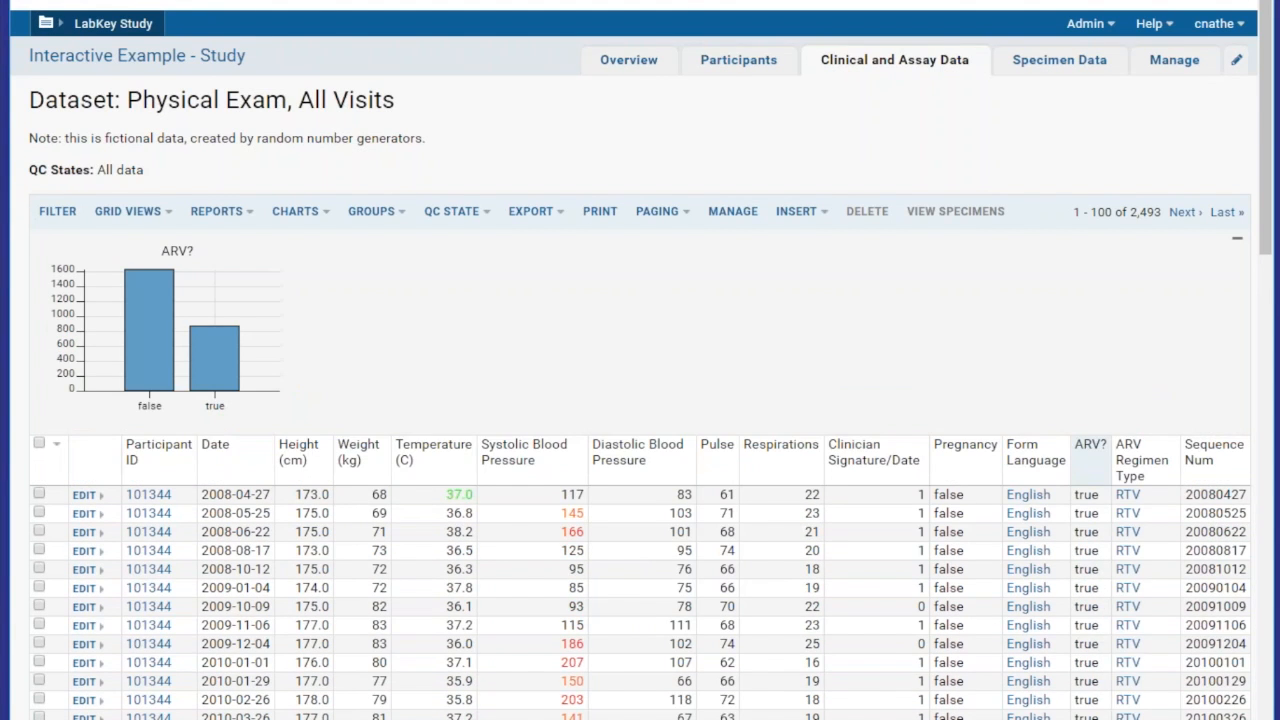
click(1140, 460)
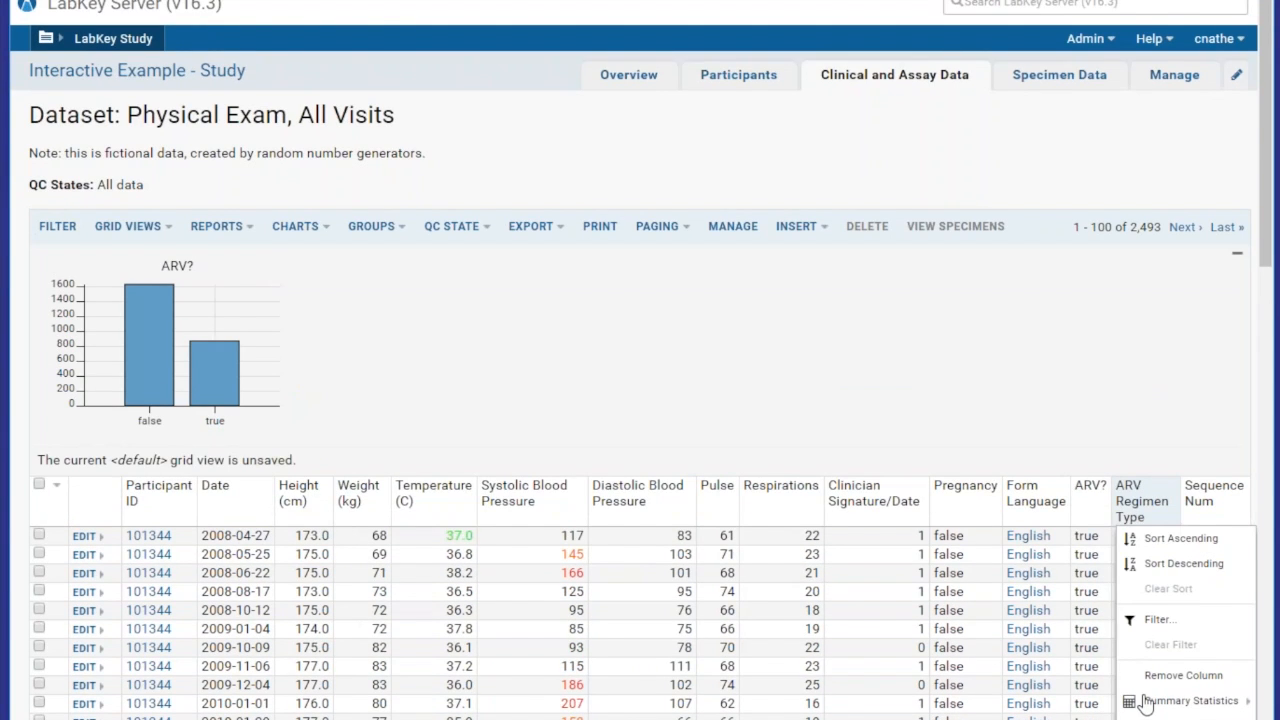
click(1160, 716)
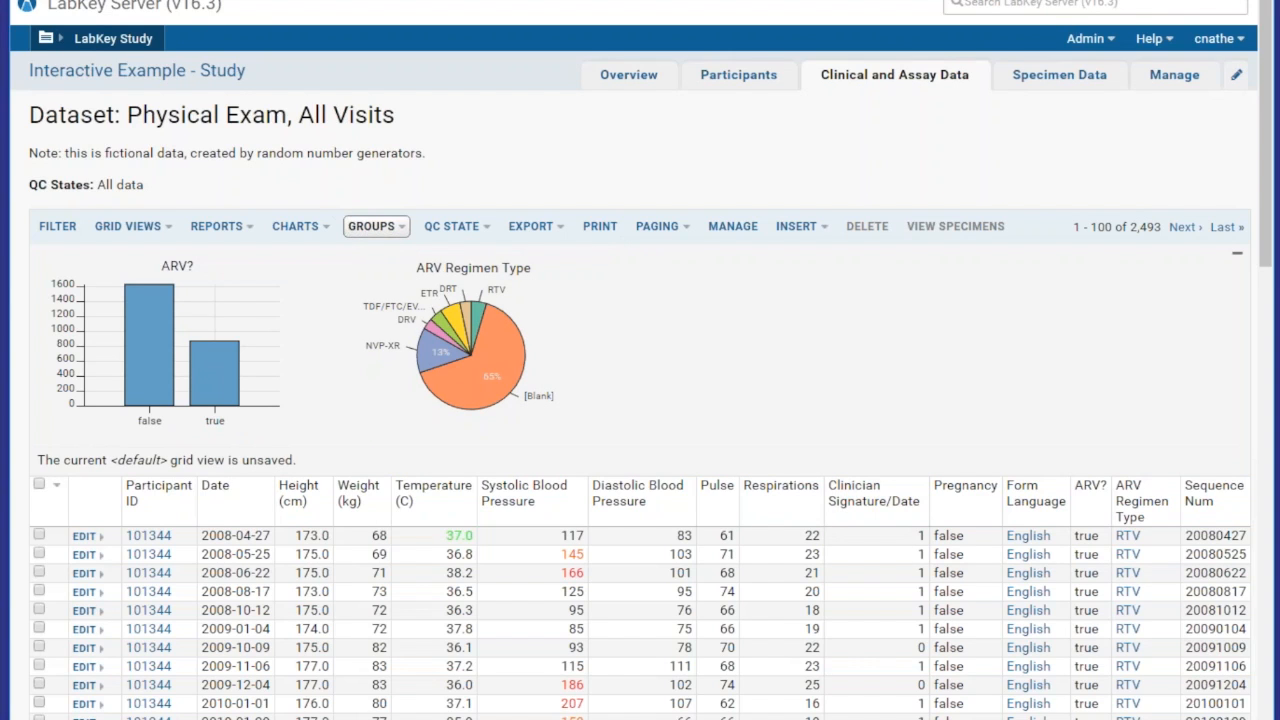
Start a new bar chart from the dataset, looking over the scatter, pie and box plot options before returning to Bar.
click(300, 226)
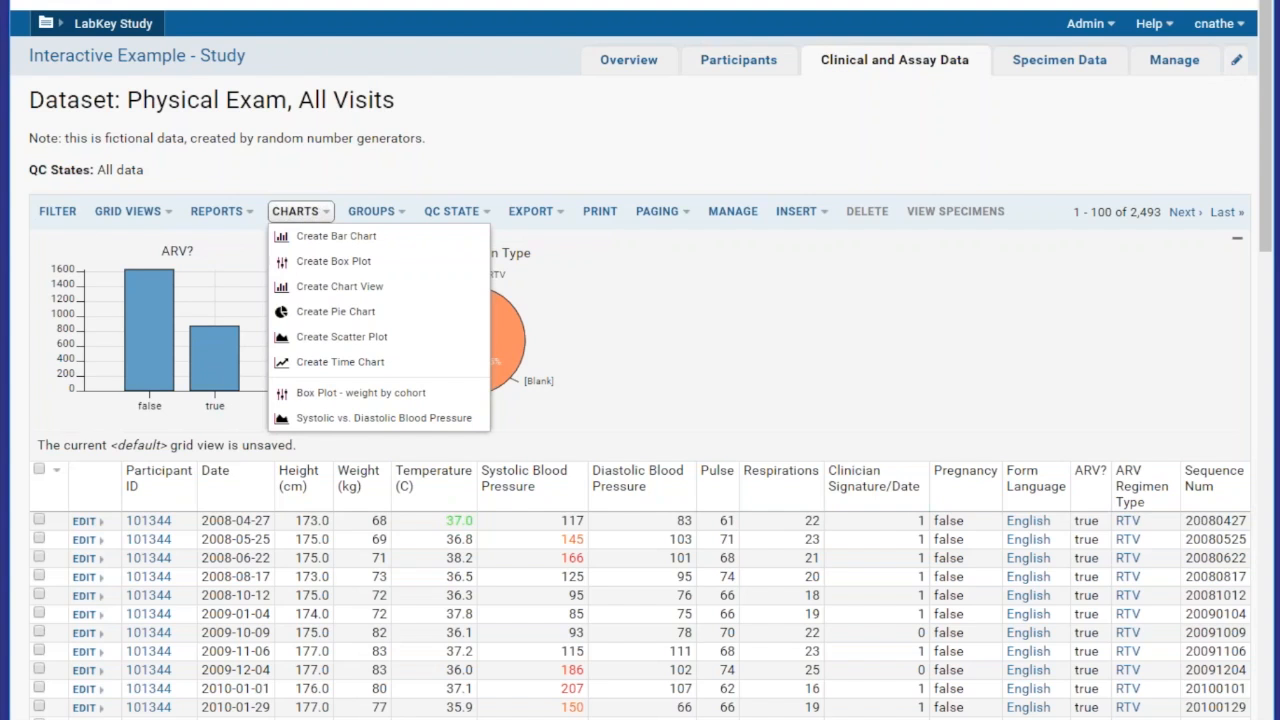
click(317, 243)
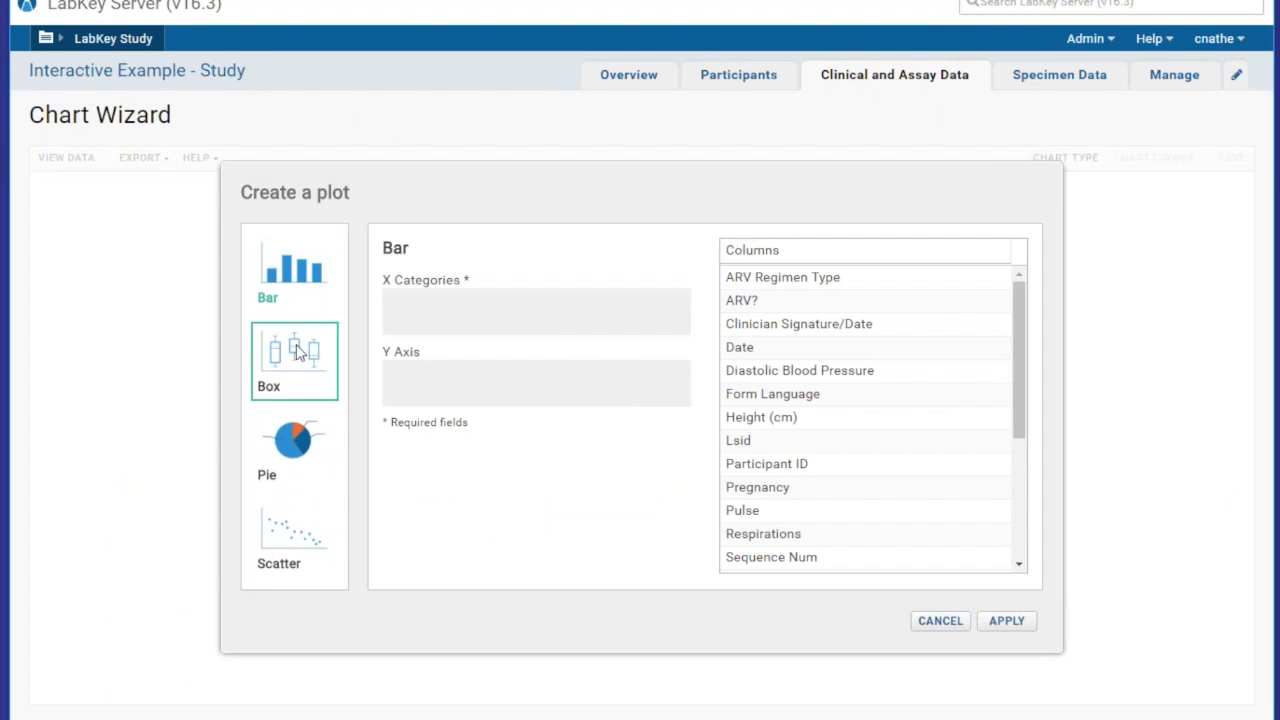
click(293, 557)
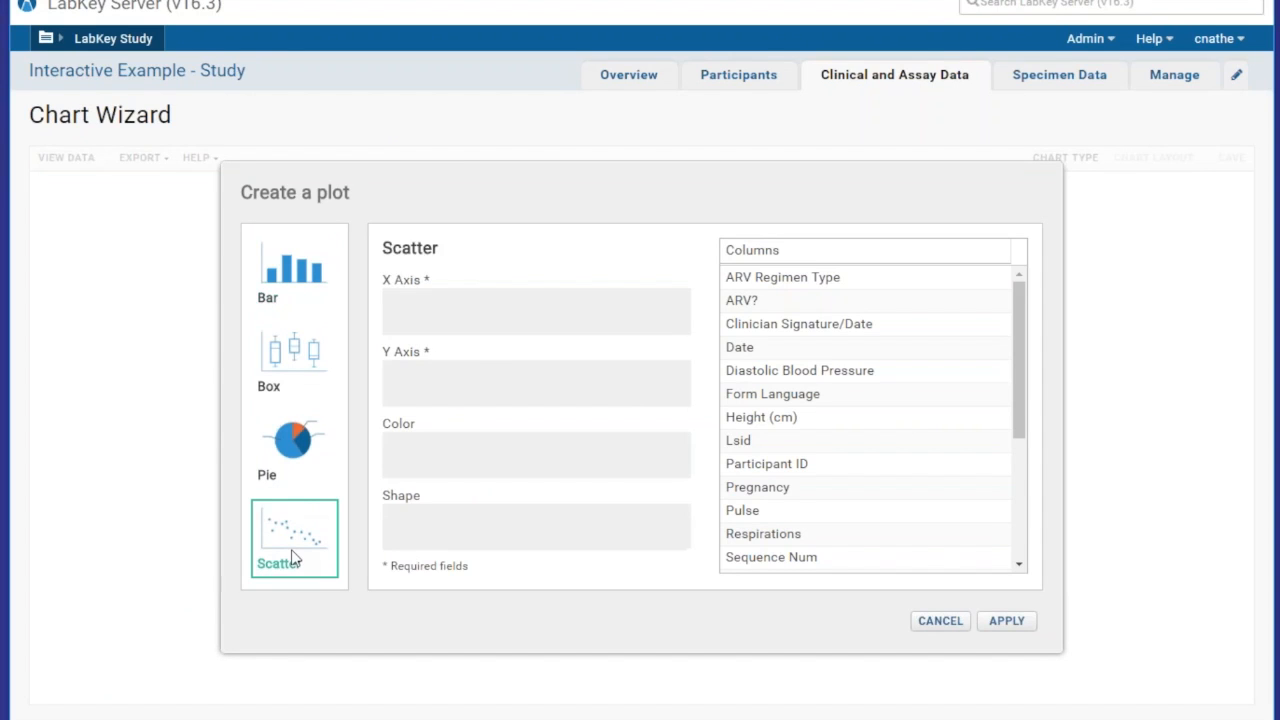
click(288, 444)
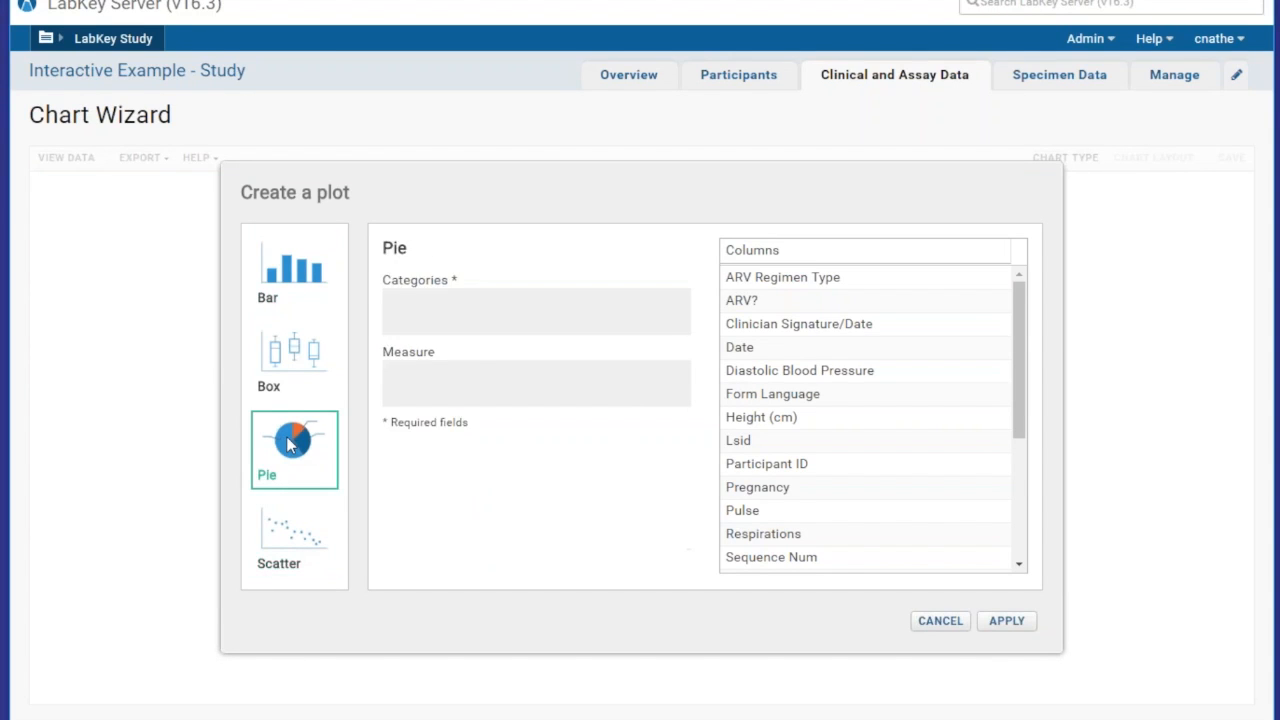
click(288, 392)
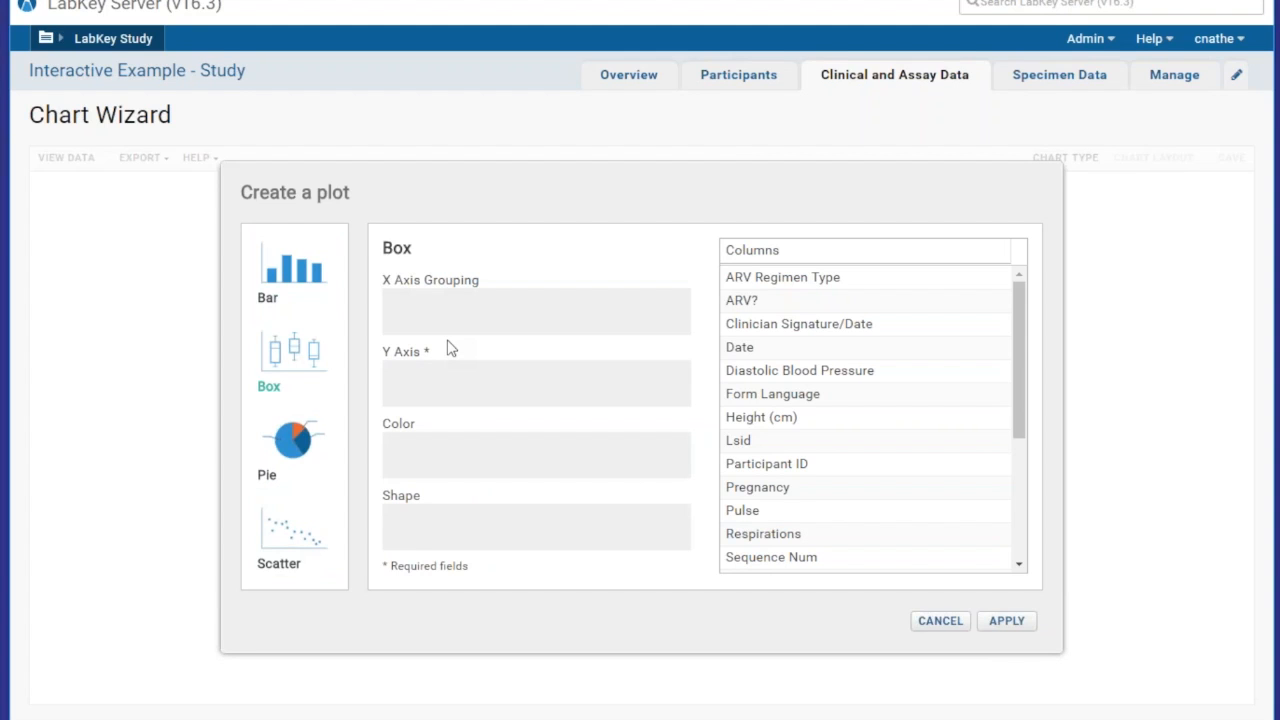
click(303, 285)
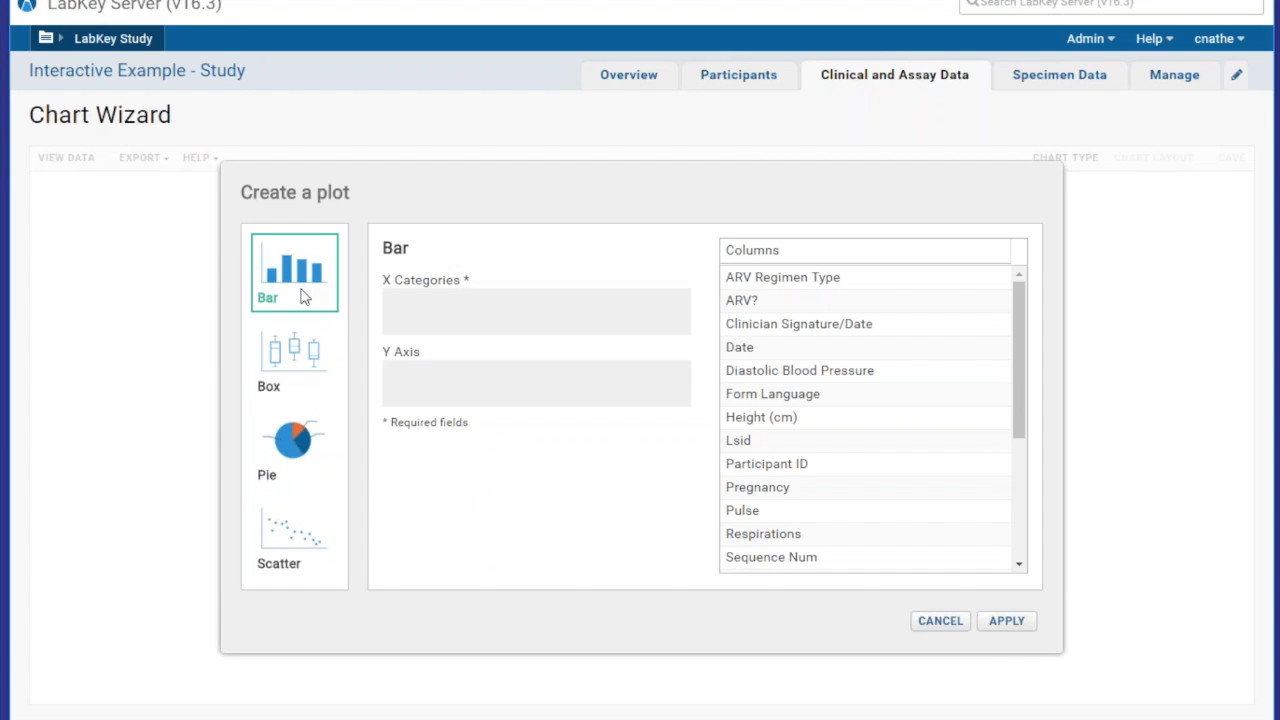
Build the bar chart with ARV Regimen Type as the X categories and Pulse on the Y axis.
drag(809, 283, 548, 315)
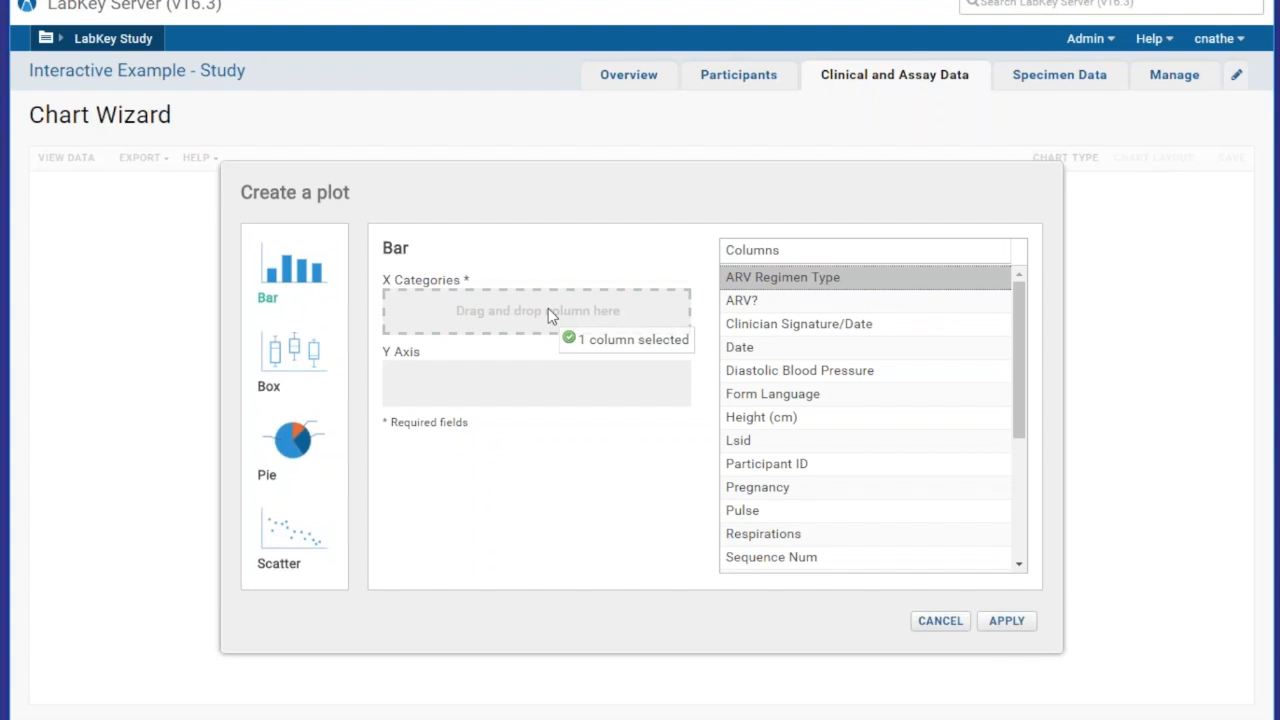
drag(548, 314, 548, 314)
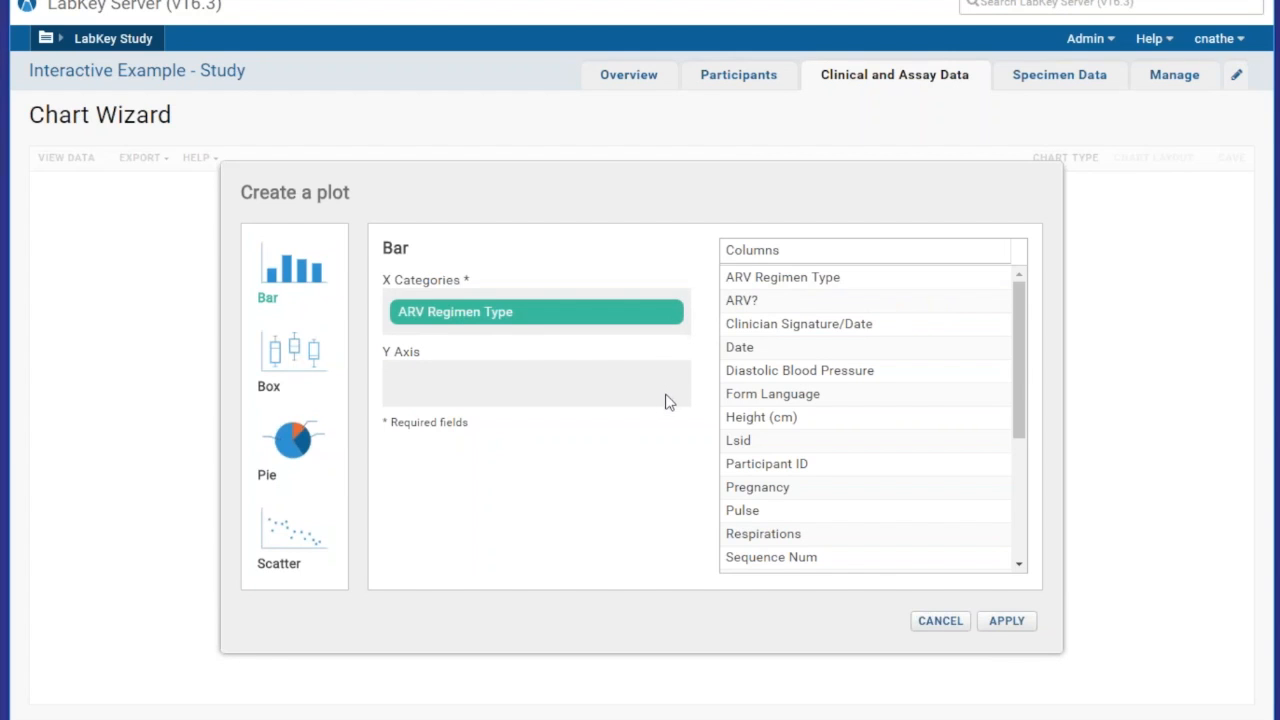
drag(766, 507, 645, 405)
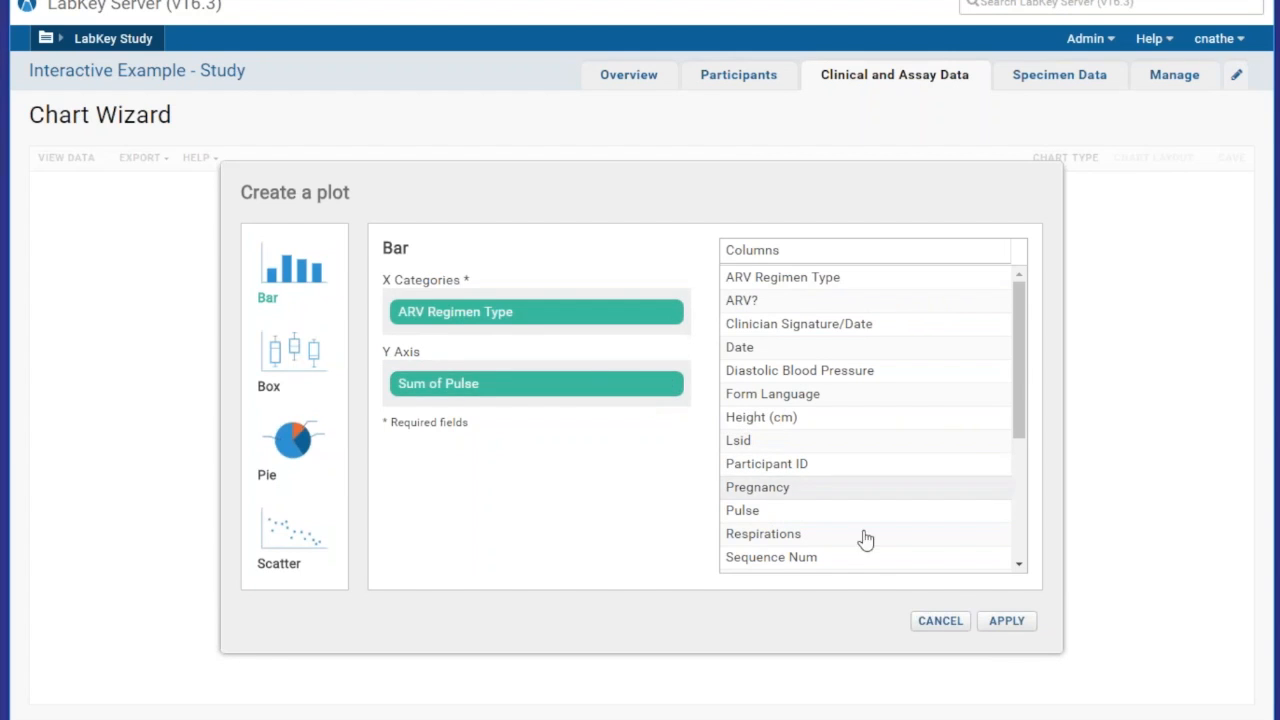
click(1006, 622)
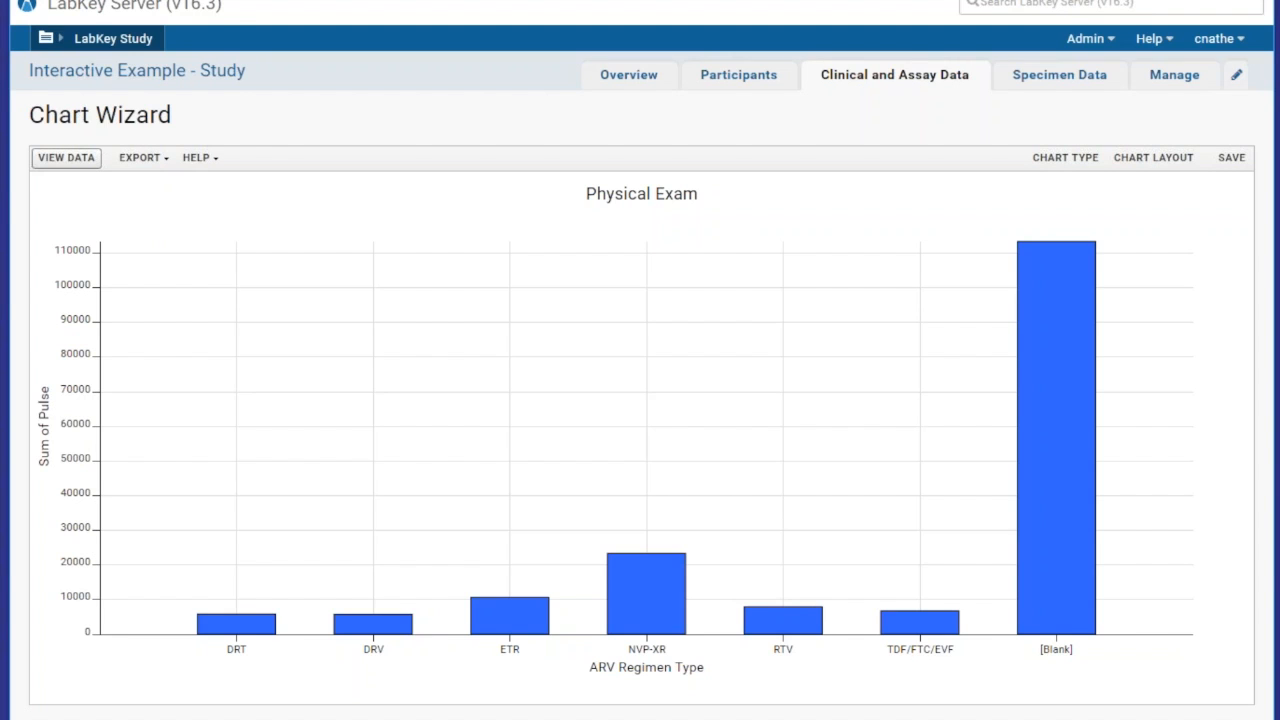
Filter the chart's underlying data to exclude blank ARV Regimen Type values, and return to the chart.
click(66, 157)
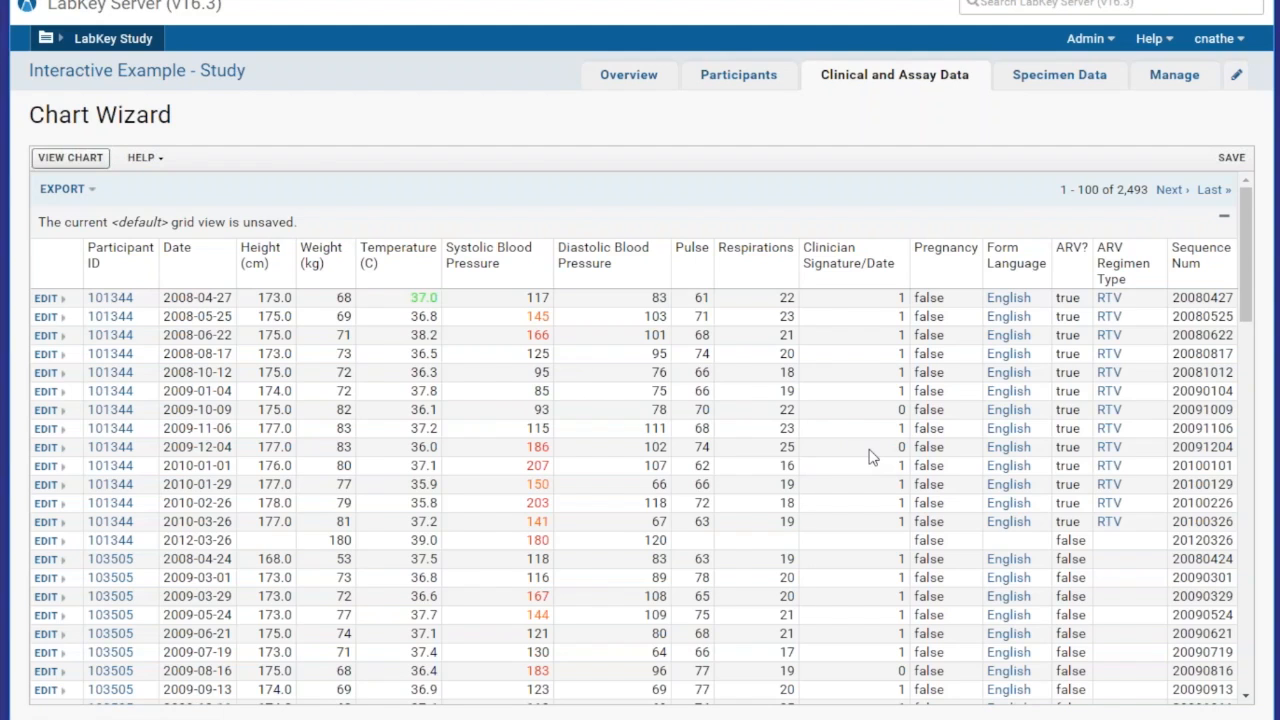
click(1147, 270)
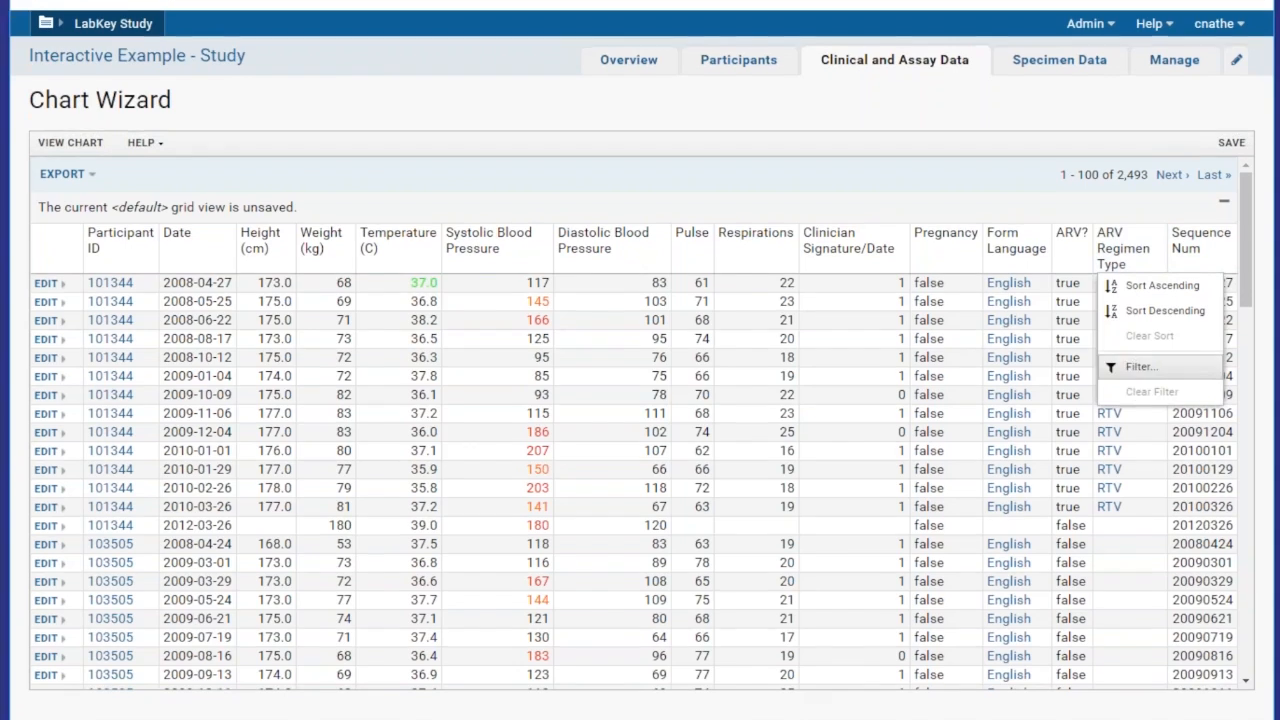
click(1139, 382)
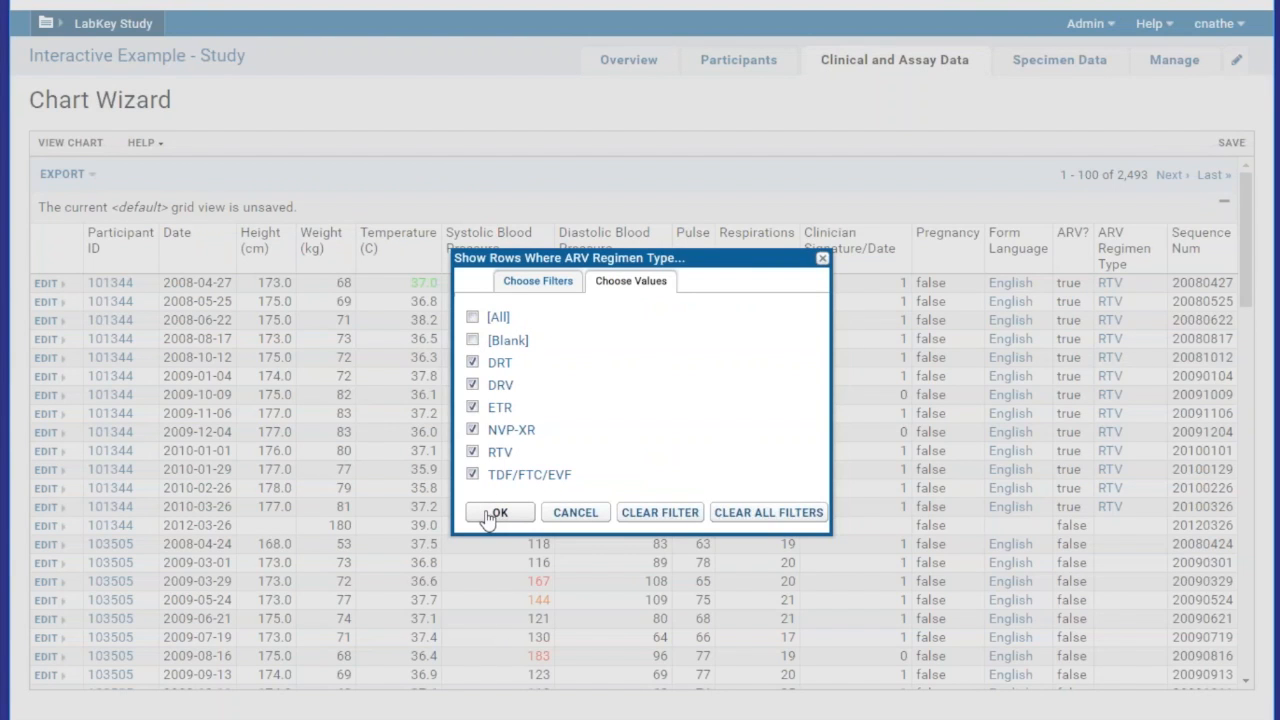
click(496, 513)
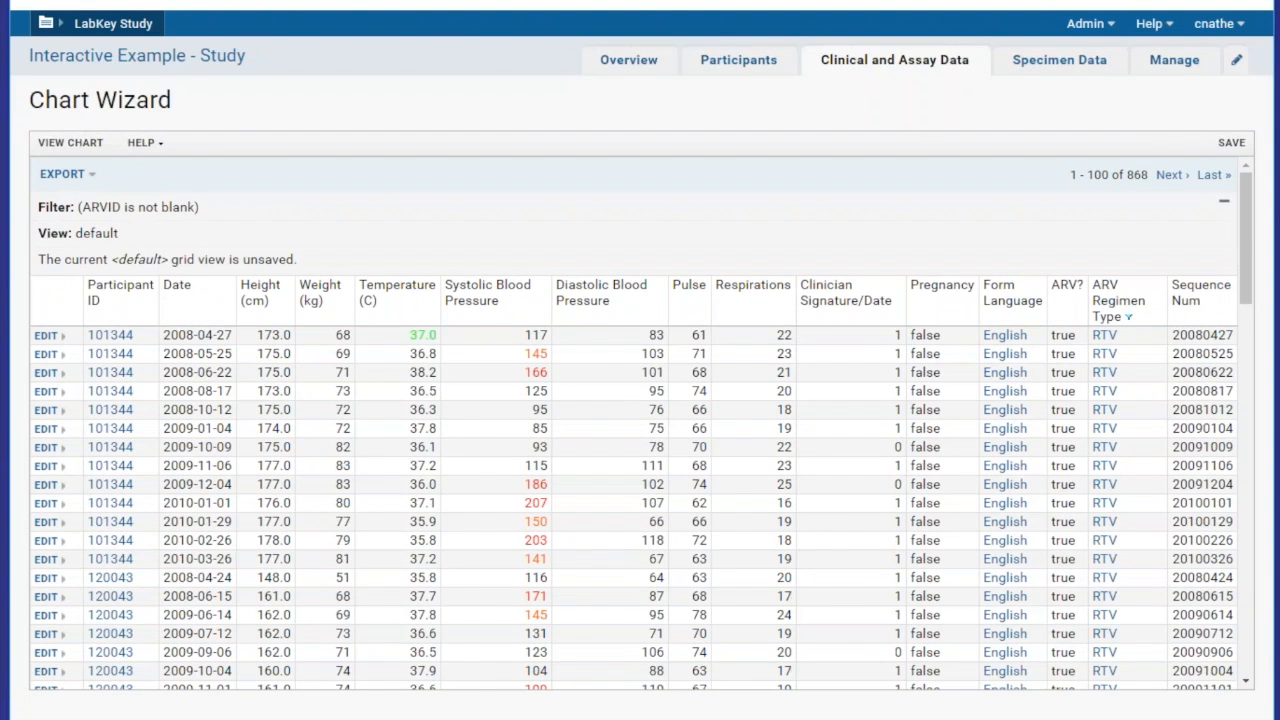
click(70, 142)
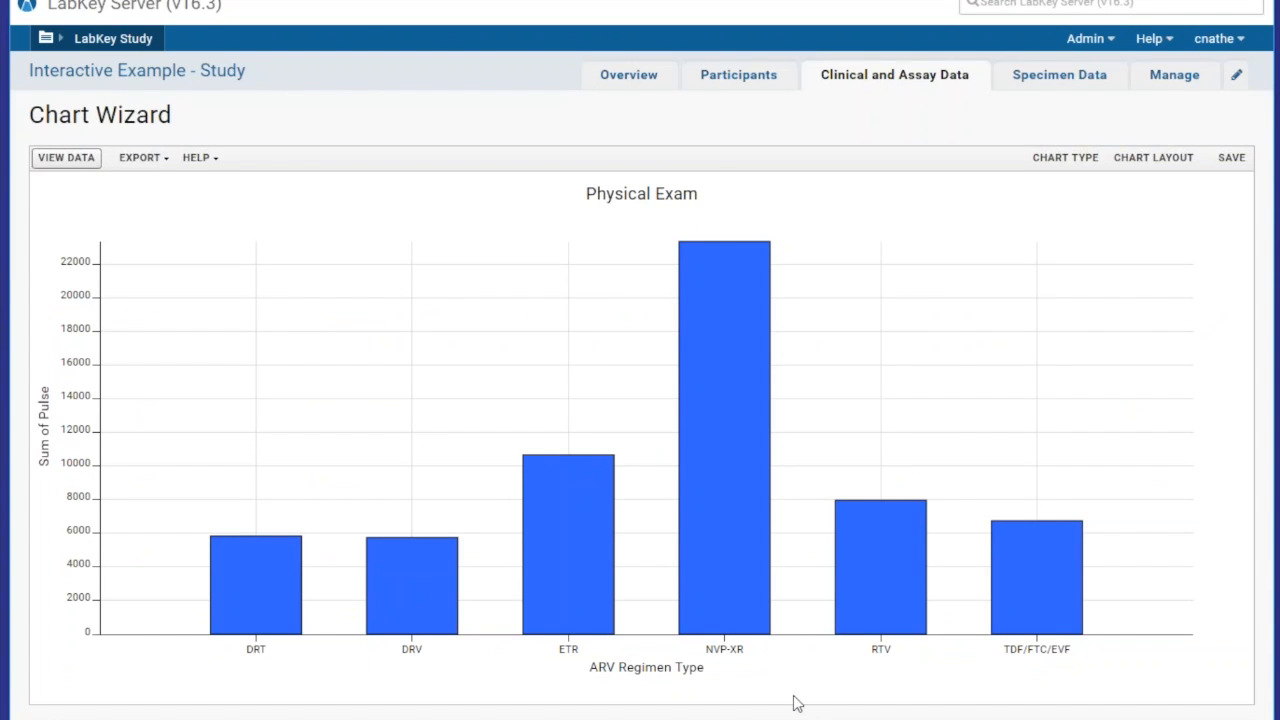
Change the plot to a pie chart of ARV Regimen Type and remove the Sum of Pulse measure.
click(1050, 160)
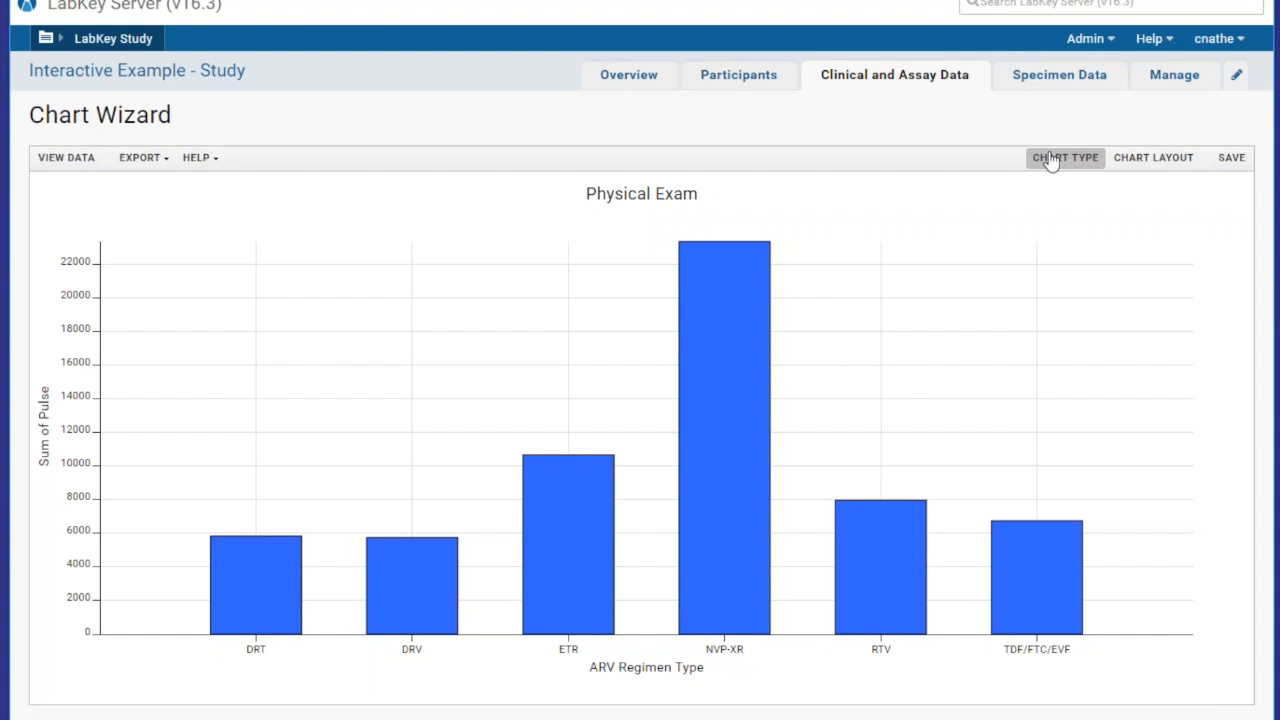
click(303, 465)
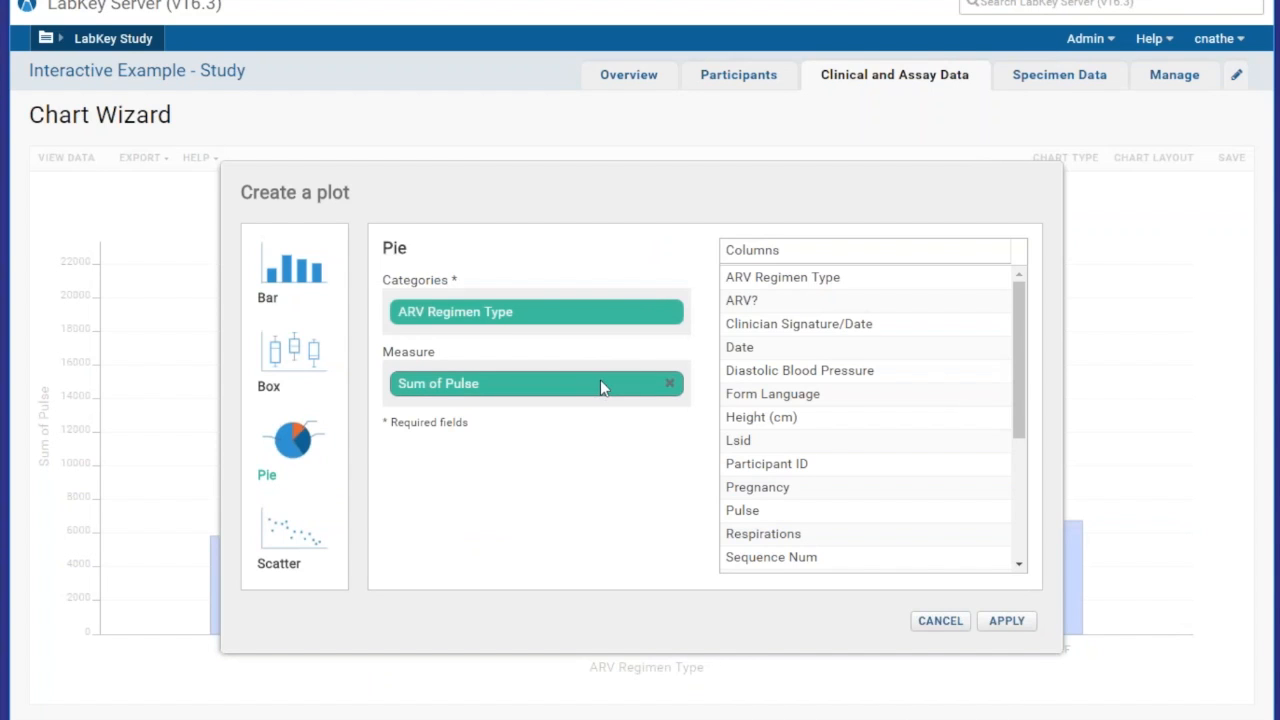
click(670, 384)
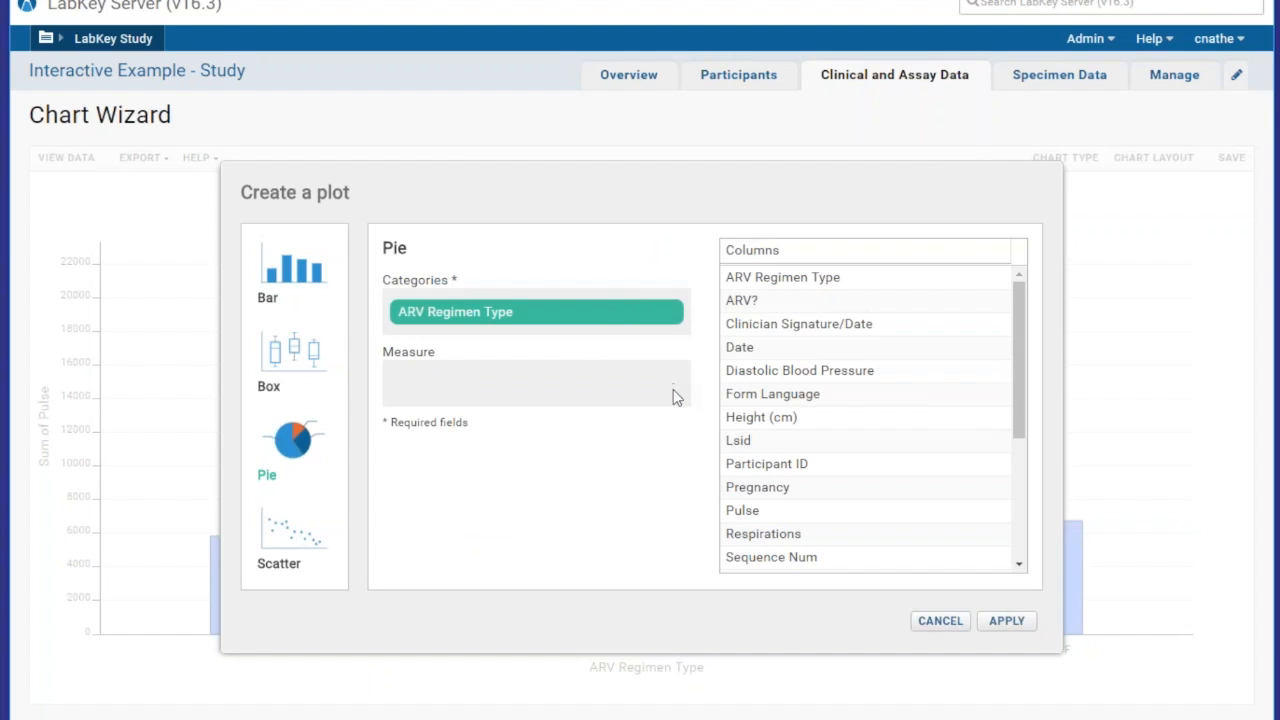
click(1010, 622)
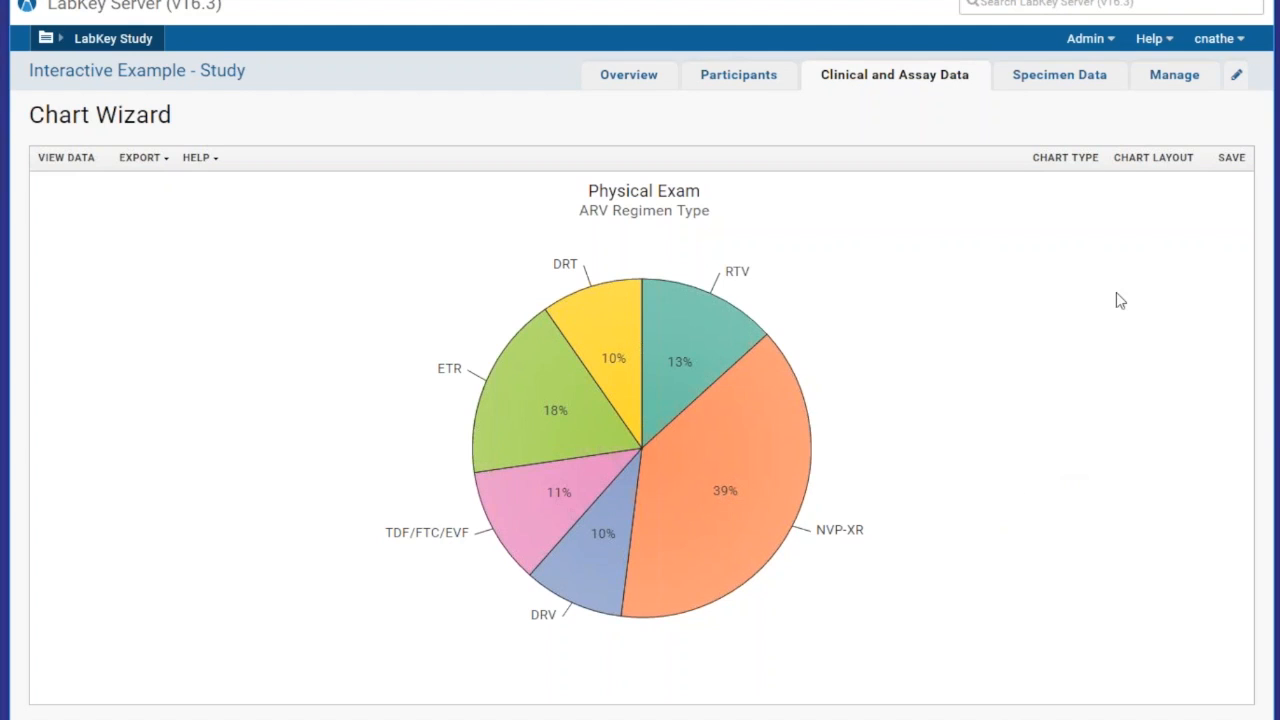
Open the pie chart's layout settings and review its title, subtitle and footer fields.
click(1155, 166)
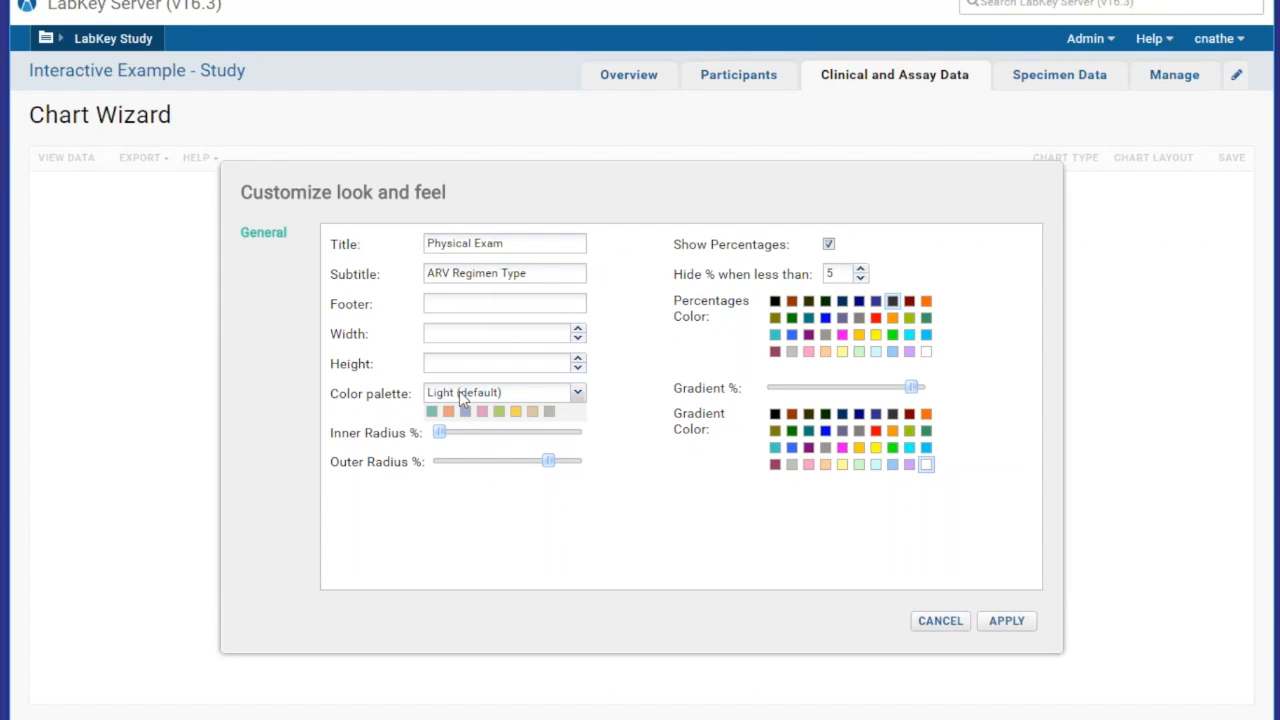
click(455, 277)
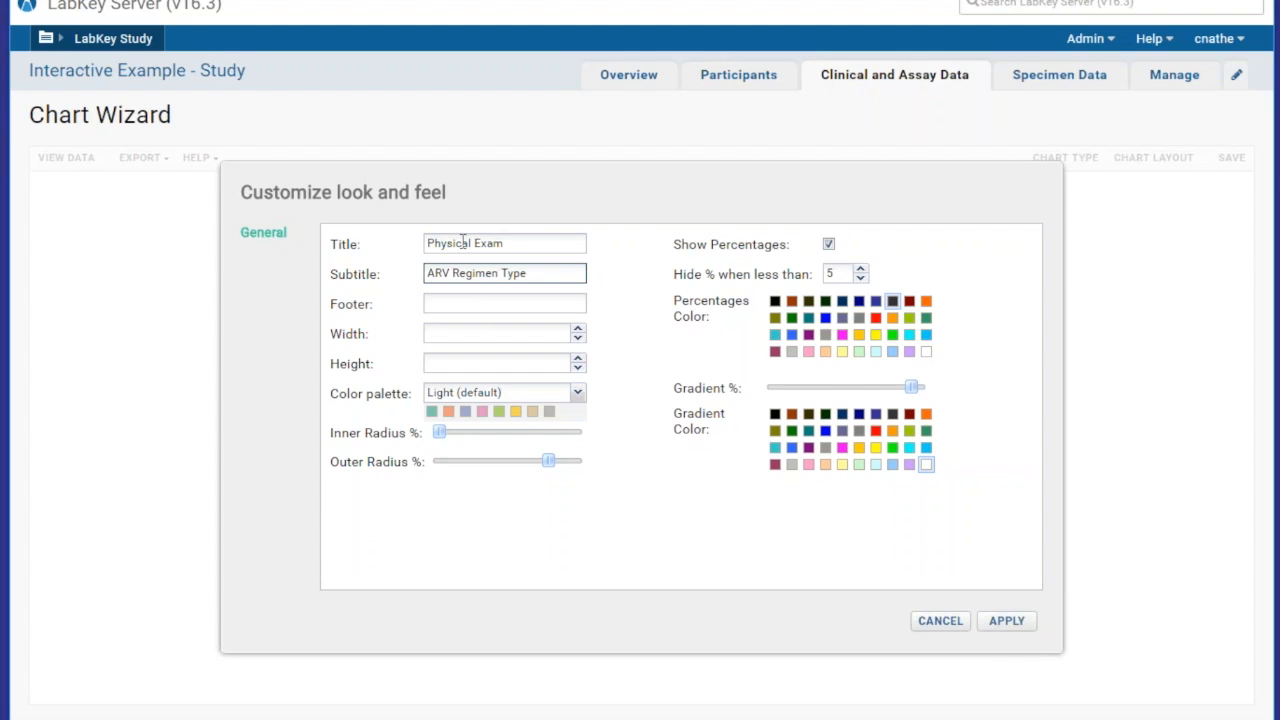
click(463, 243)
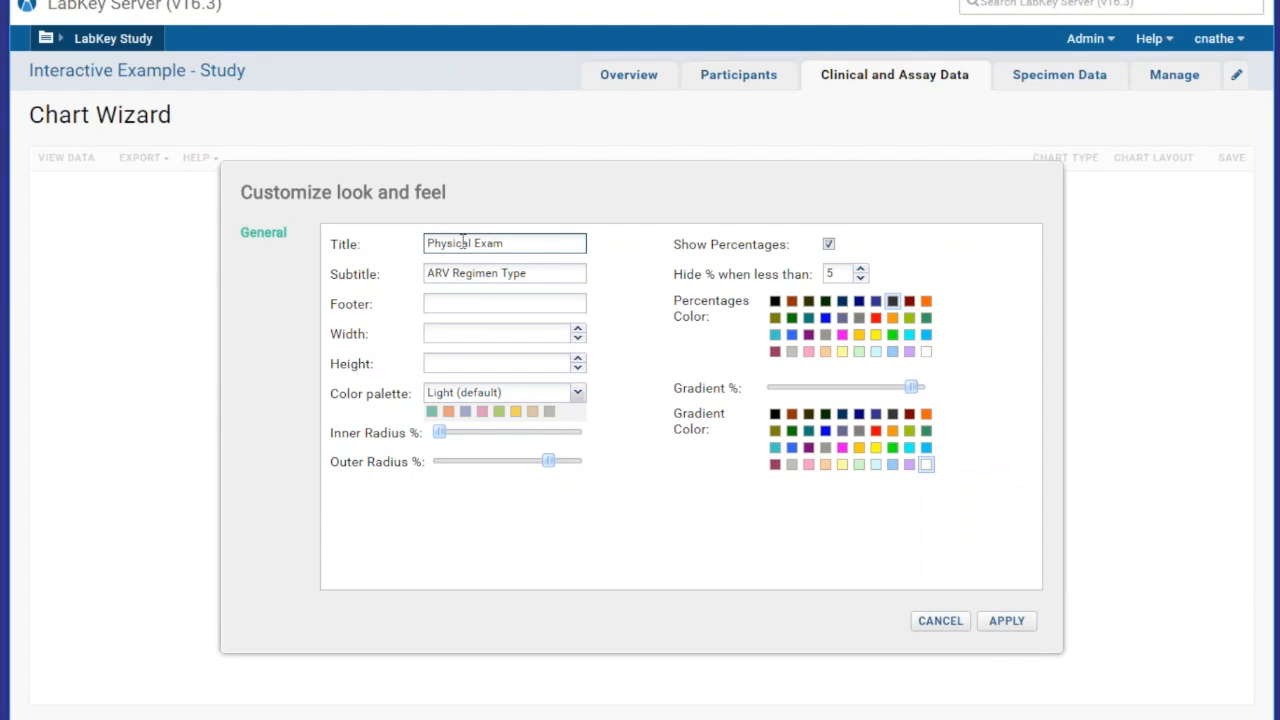
click(463, 274)
click(461, 299)
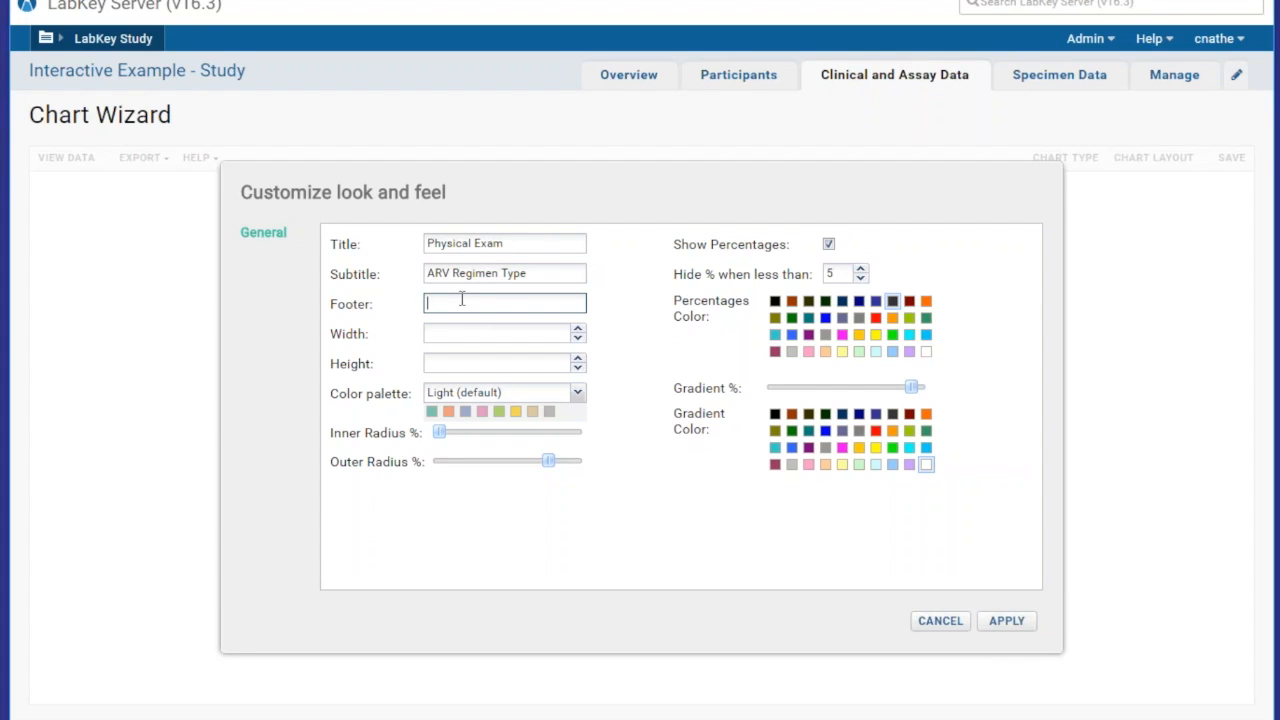
Apply the Dark color palette to the pie chart, enlarge its inner radius into a donut shape, and hide the percentages.
click(488, 393)
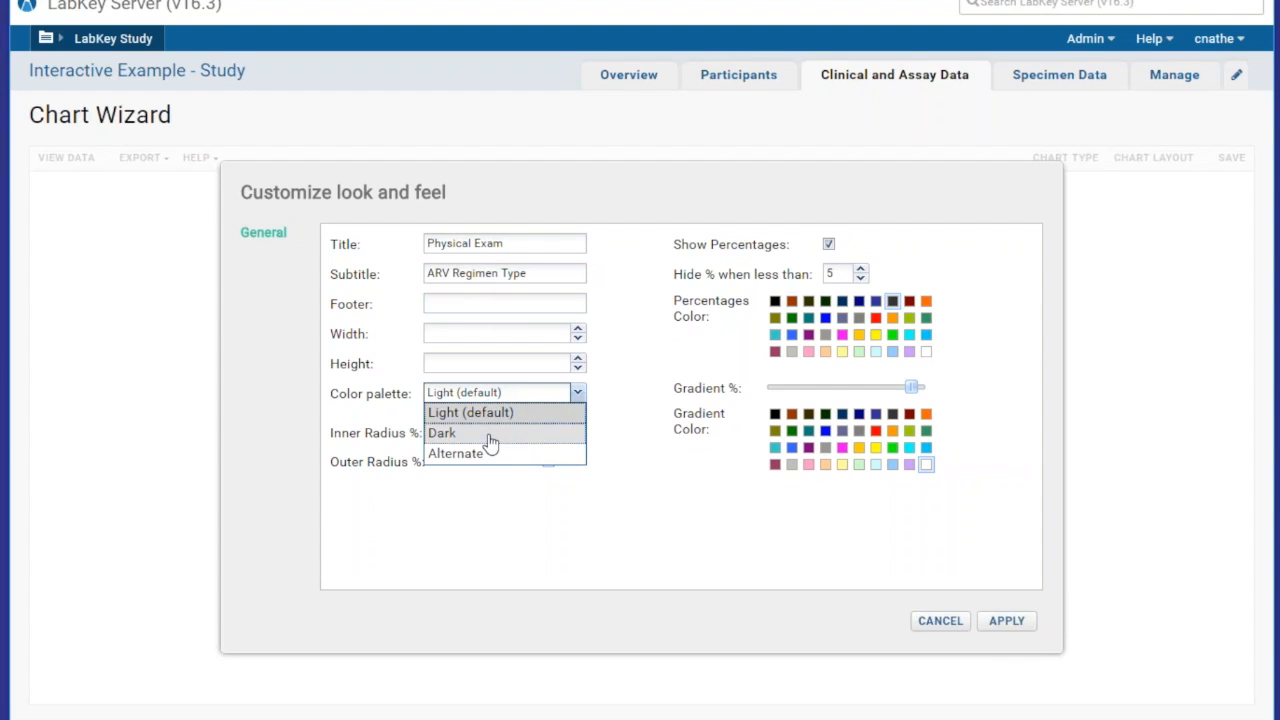
click(487, 433)
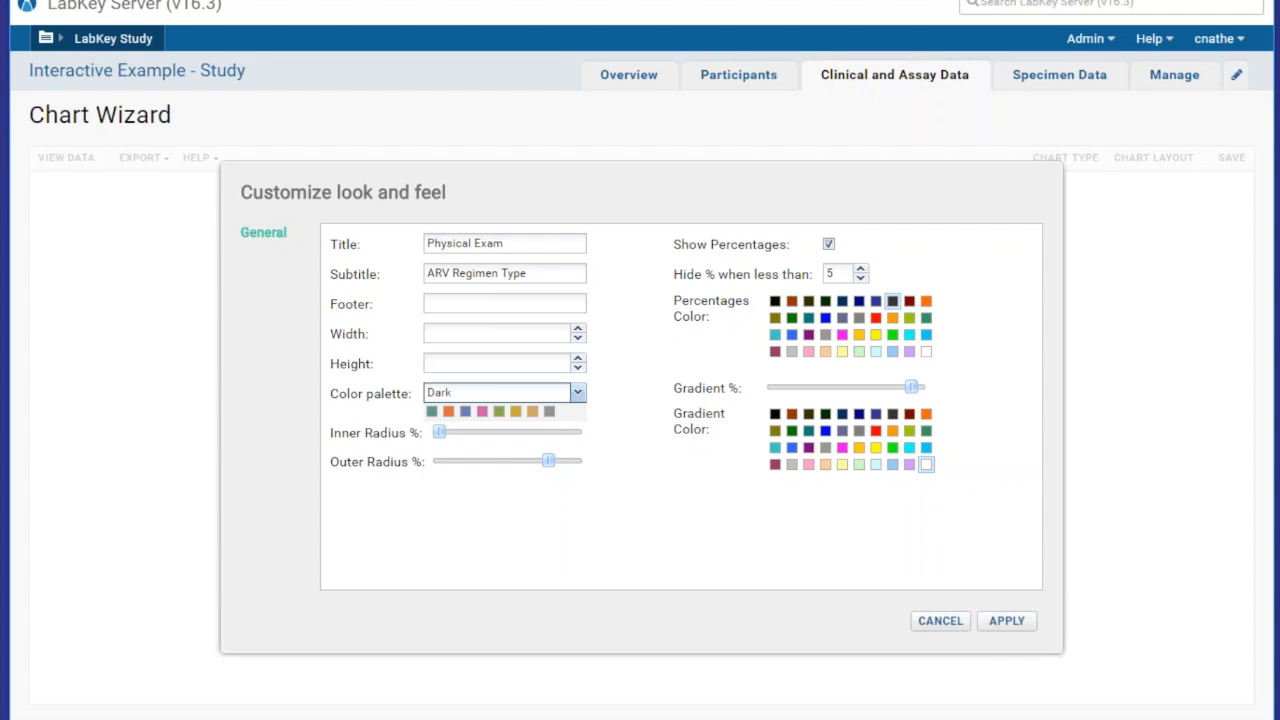
click(496, 432)
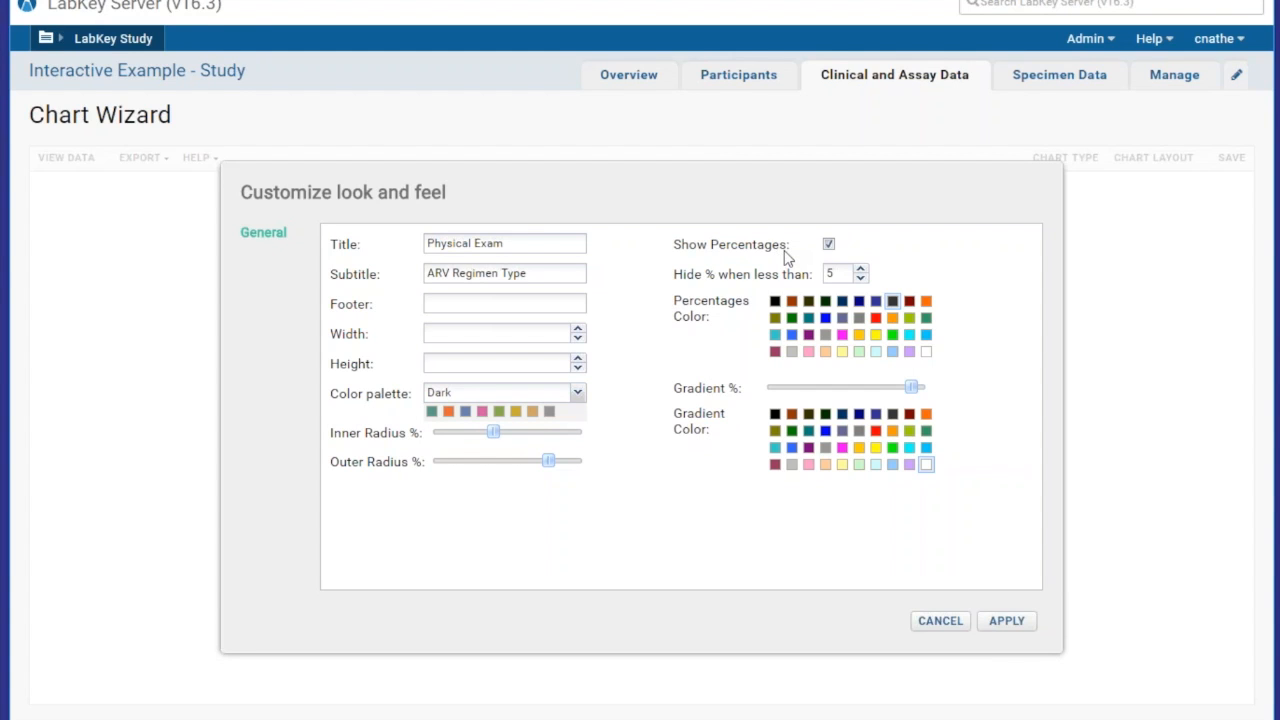
click(829, 246)
click(1004, 624)
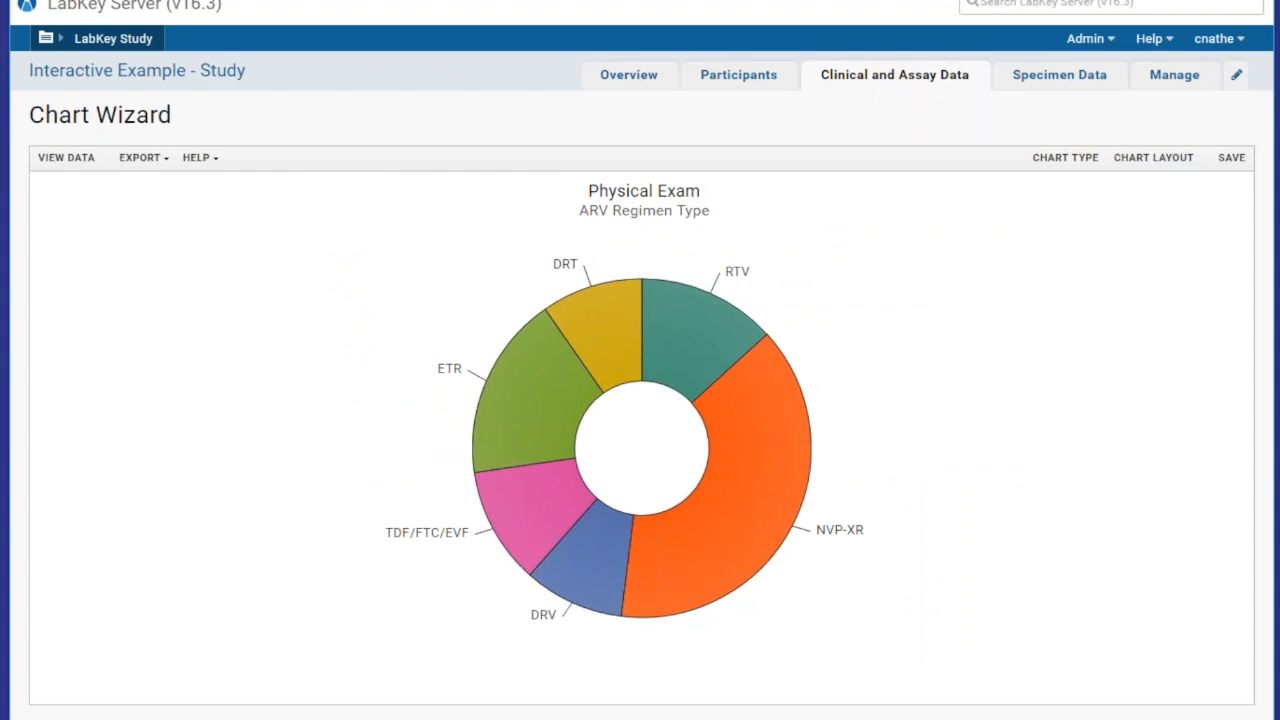
Inspect the category and percentage of individual slices in the donut chart.
mouse_move(791, 424)
mouse_move(519, 446)
mouse_move(519, 484)
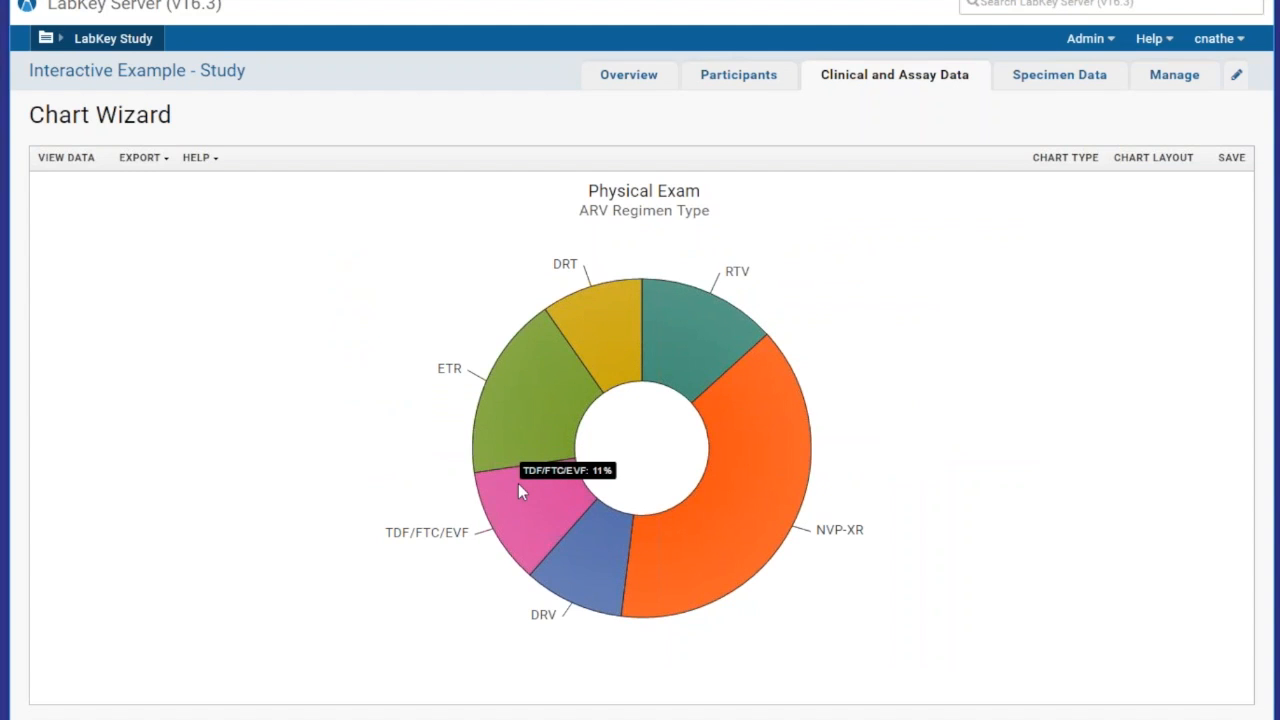
mouse_move(605, 528)
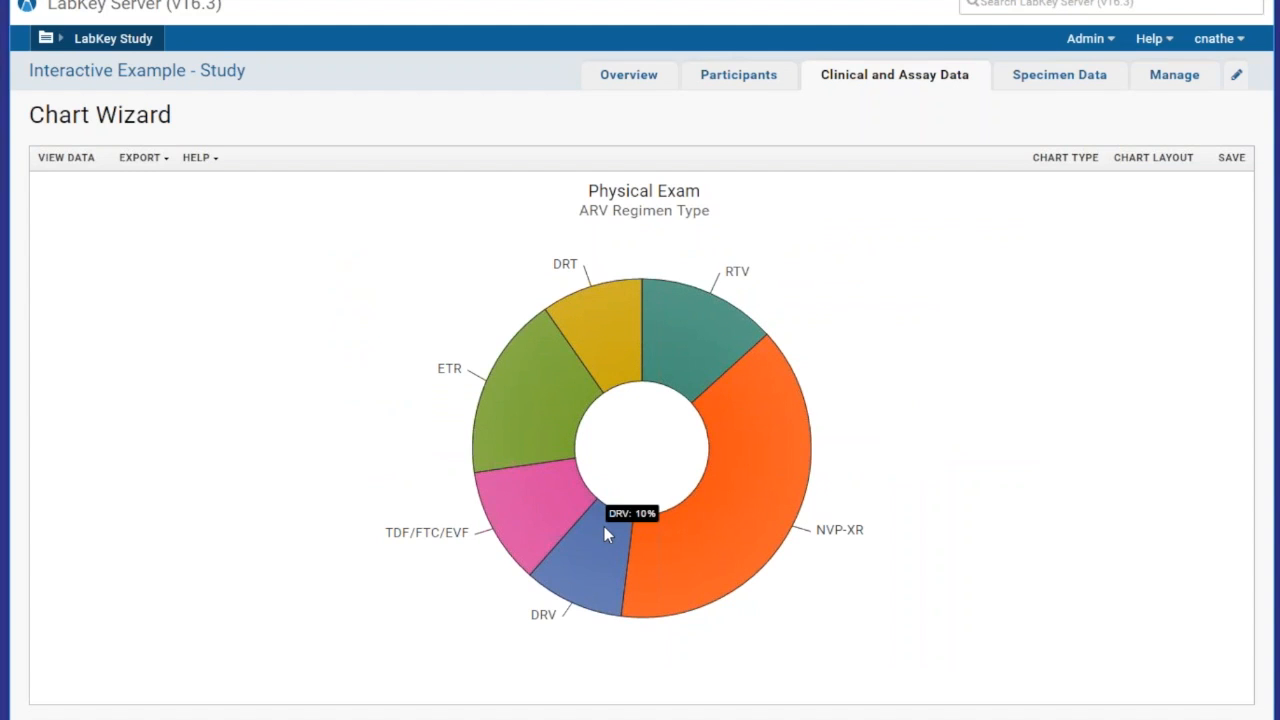
mouse_move(729, 522)
Export the donut chart as a script.
click(151, 165)
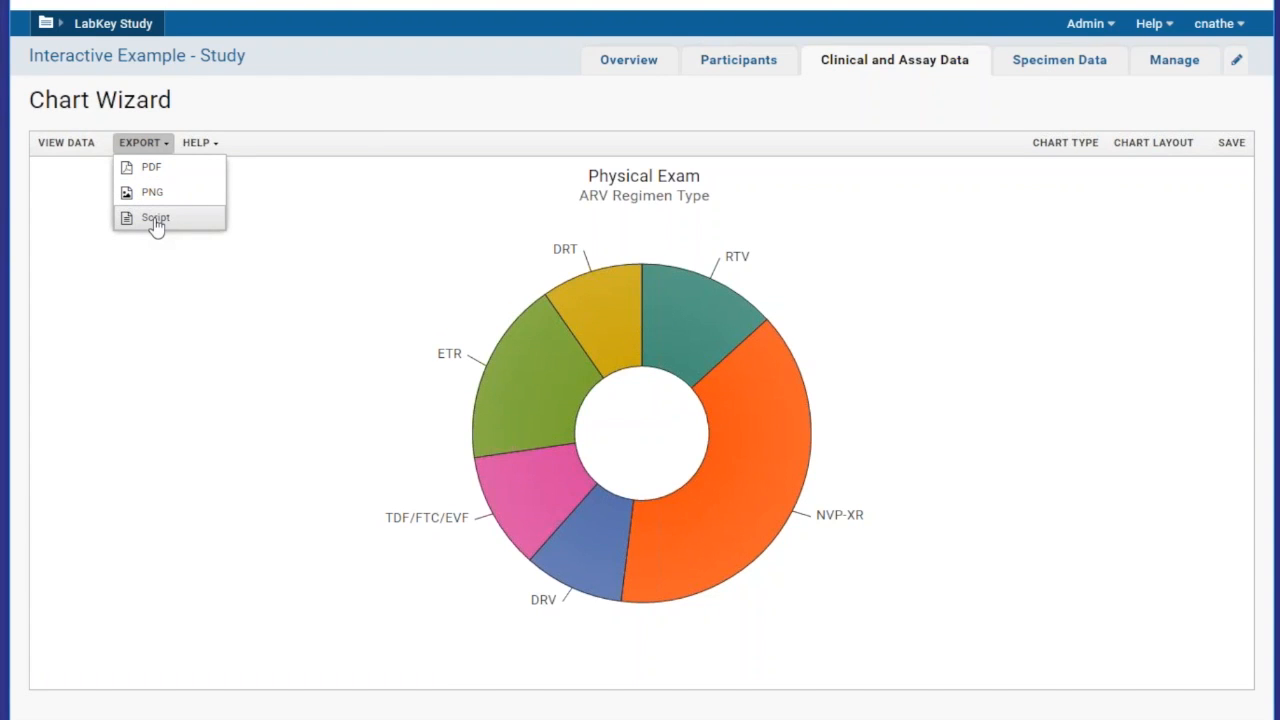
click(156, 219)
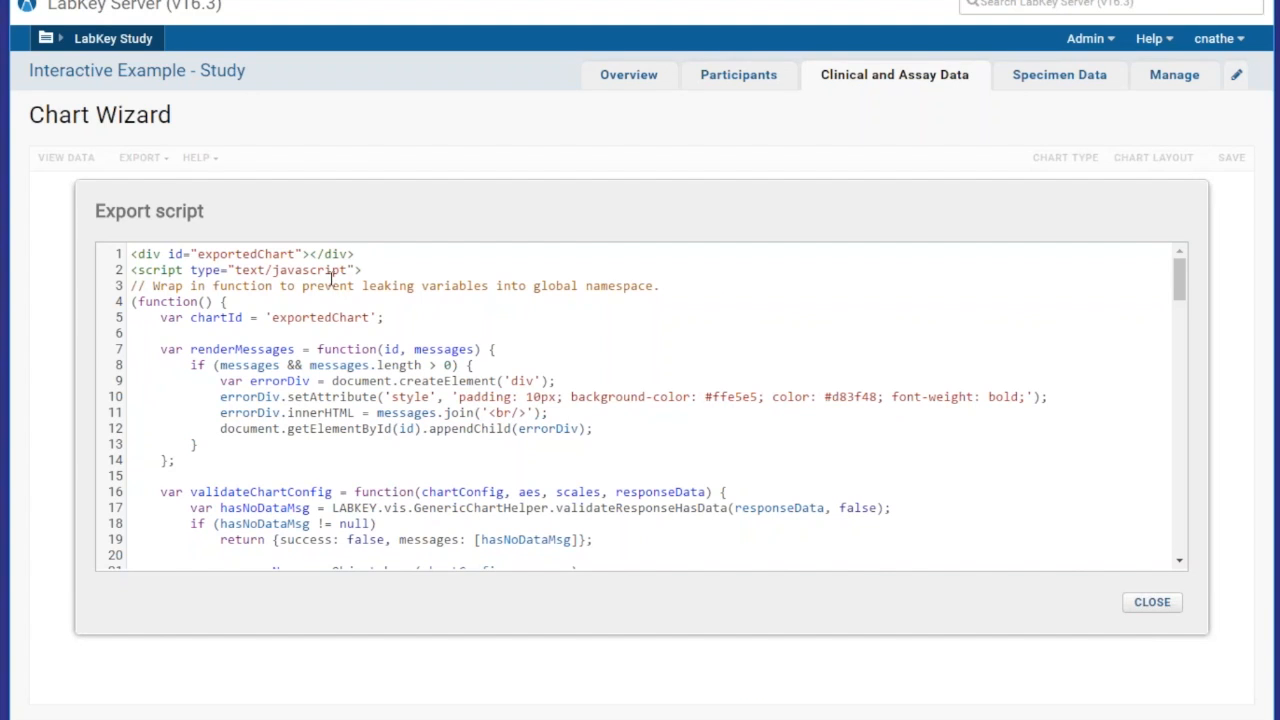
Close the exported script and review the donut chart's report name, description, visibility and thumbnail save options without saving.
click(1152, 603)
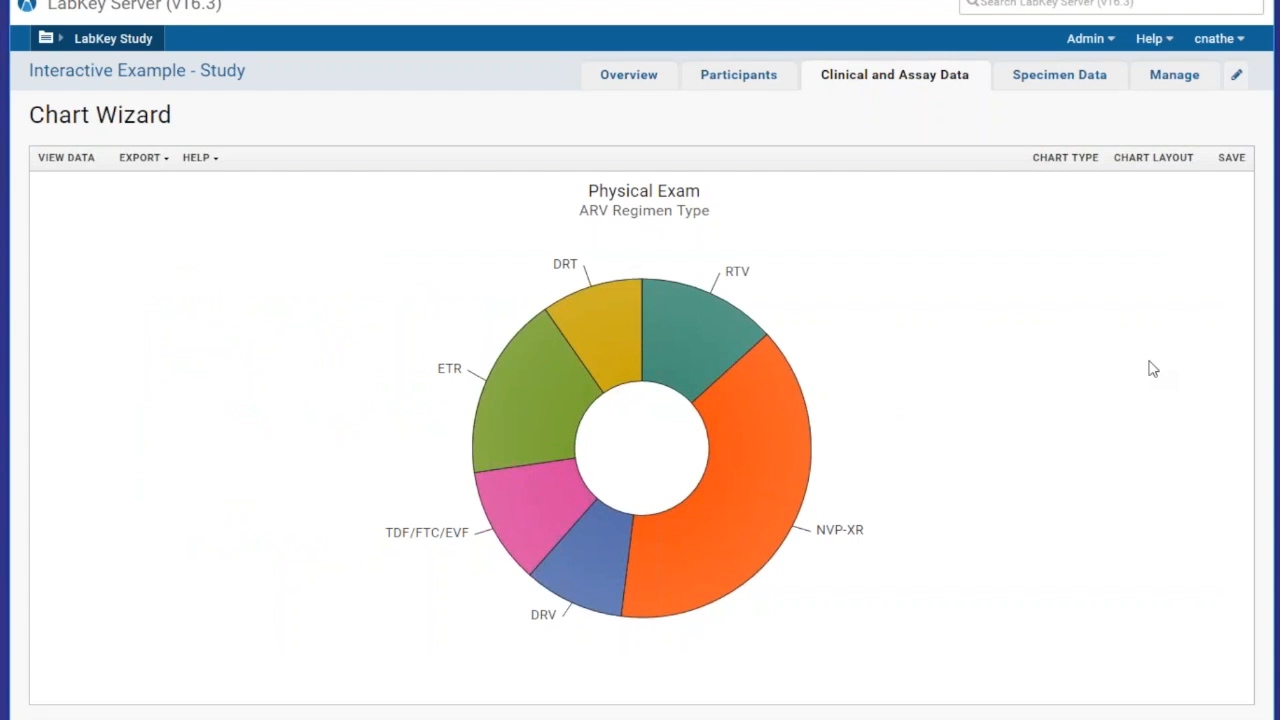
click(1231, 158)
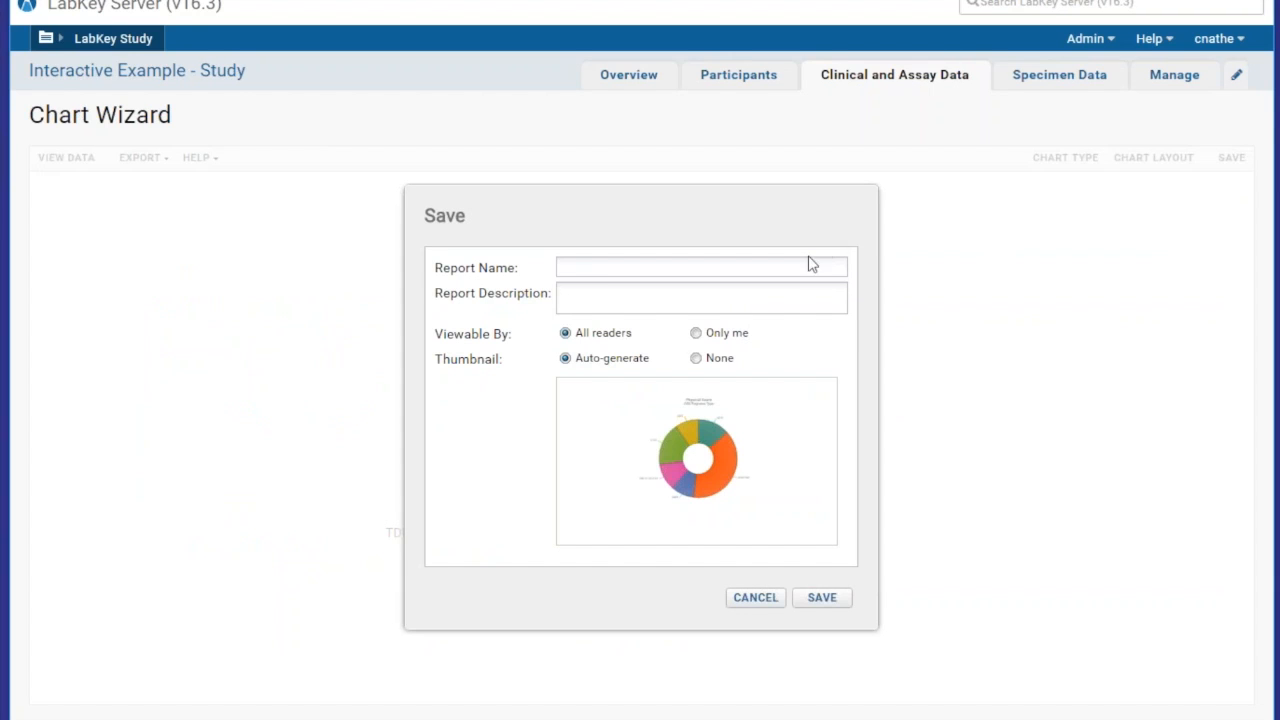
click(772, 599)
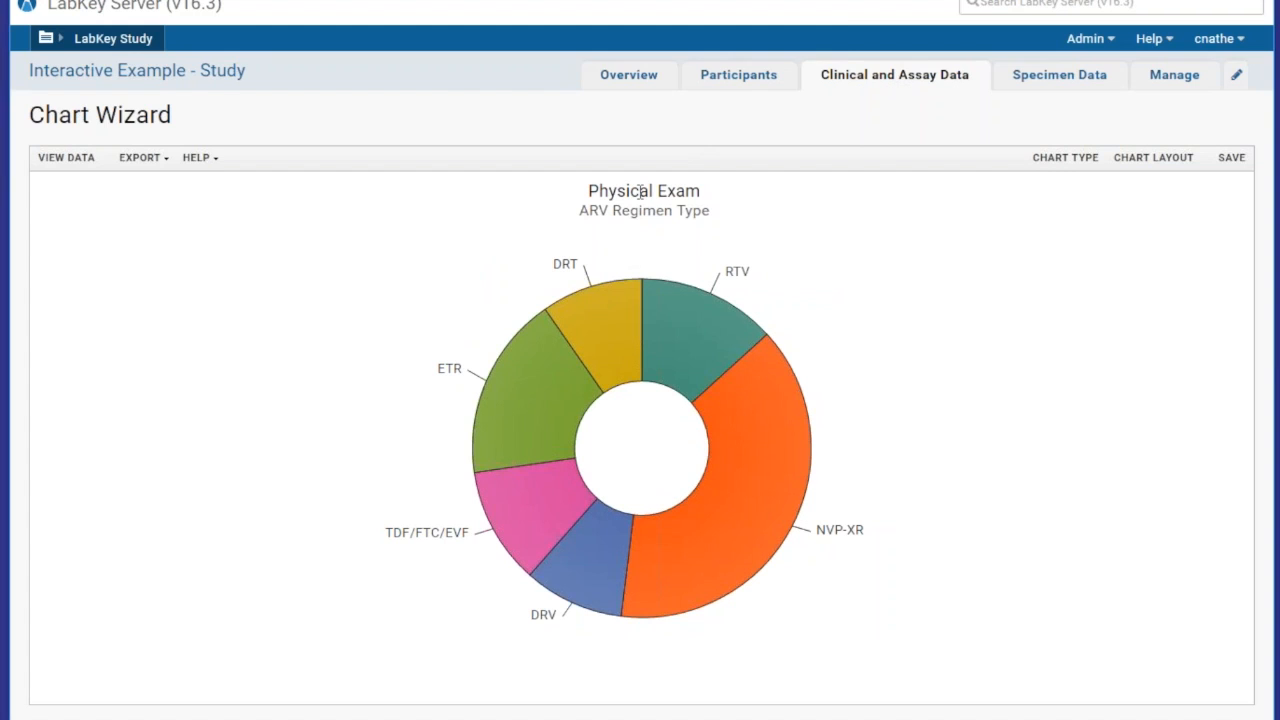
Return to the Physical Exam dataset grid and open the ARV? bar chart in the chart wizard.
key(alt+Left)
click(697, 52)
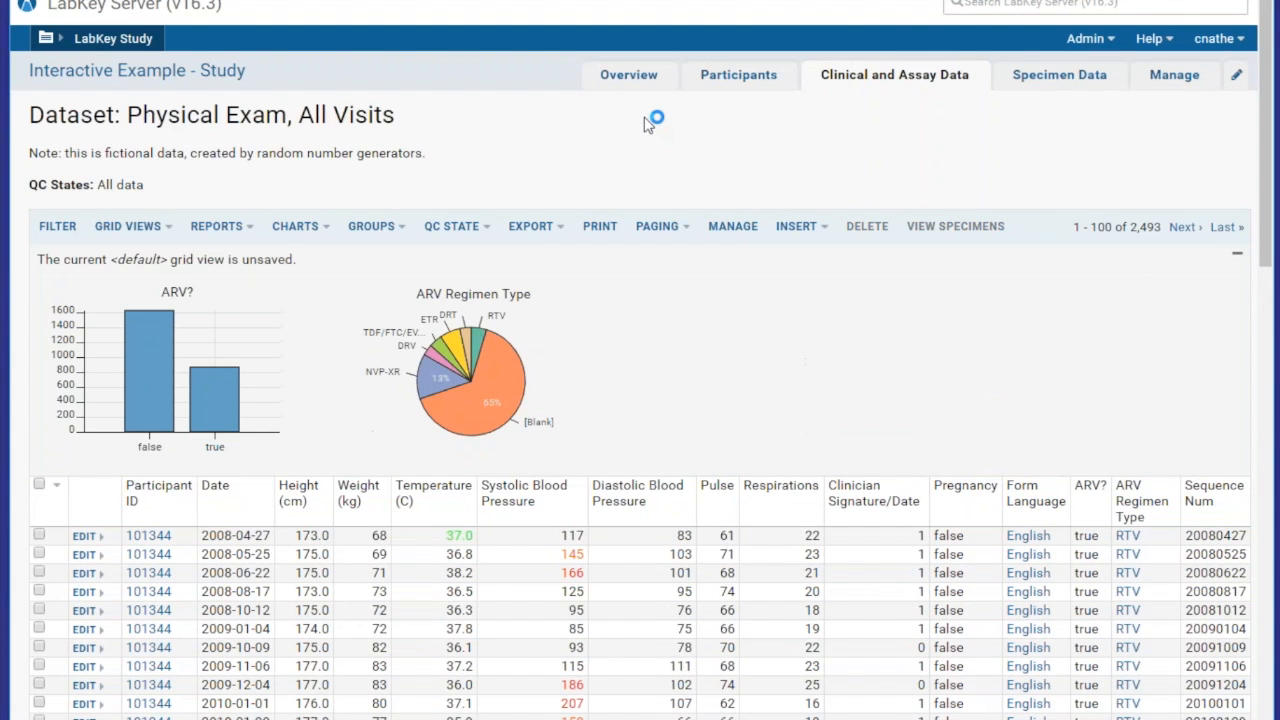
click(291, 228)
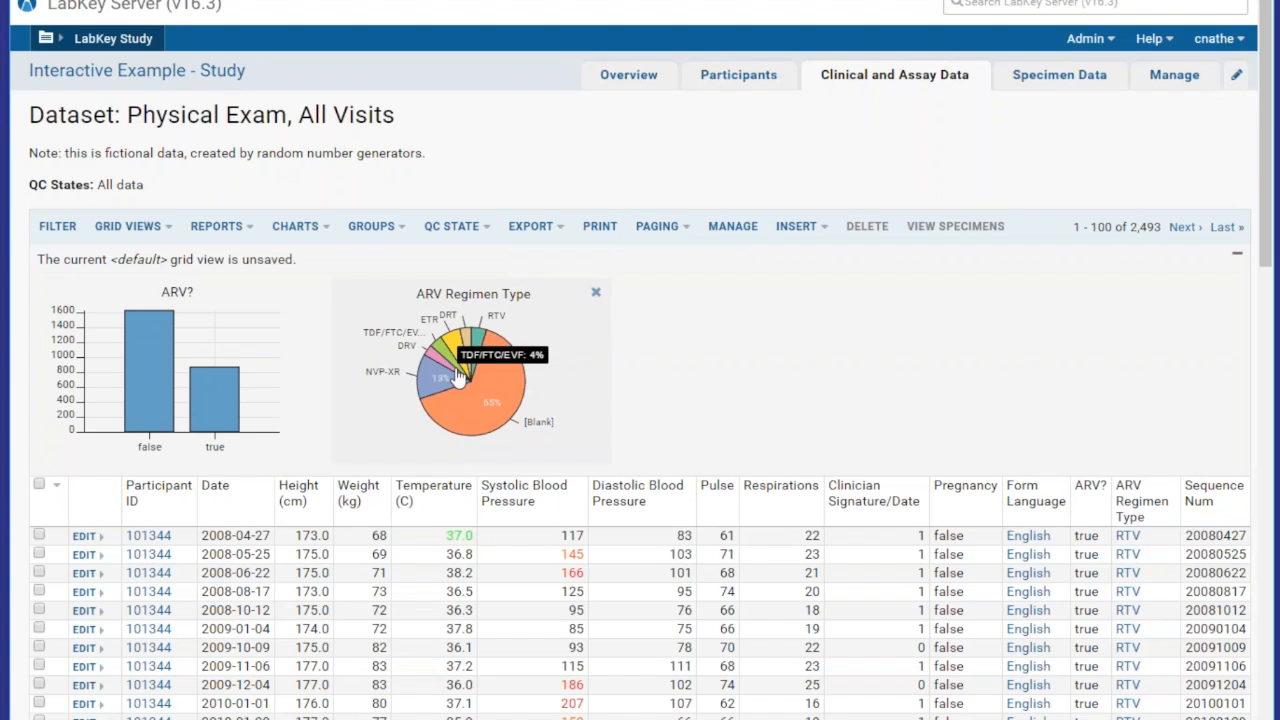
mouse_move(196, 385)
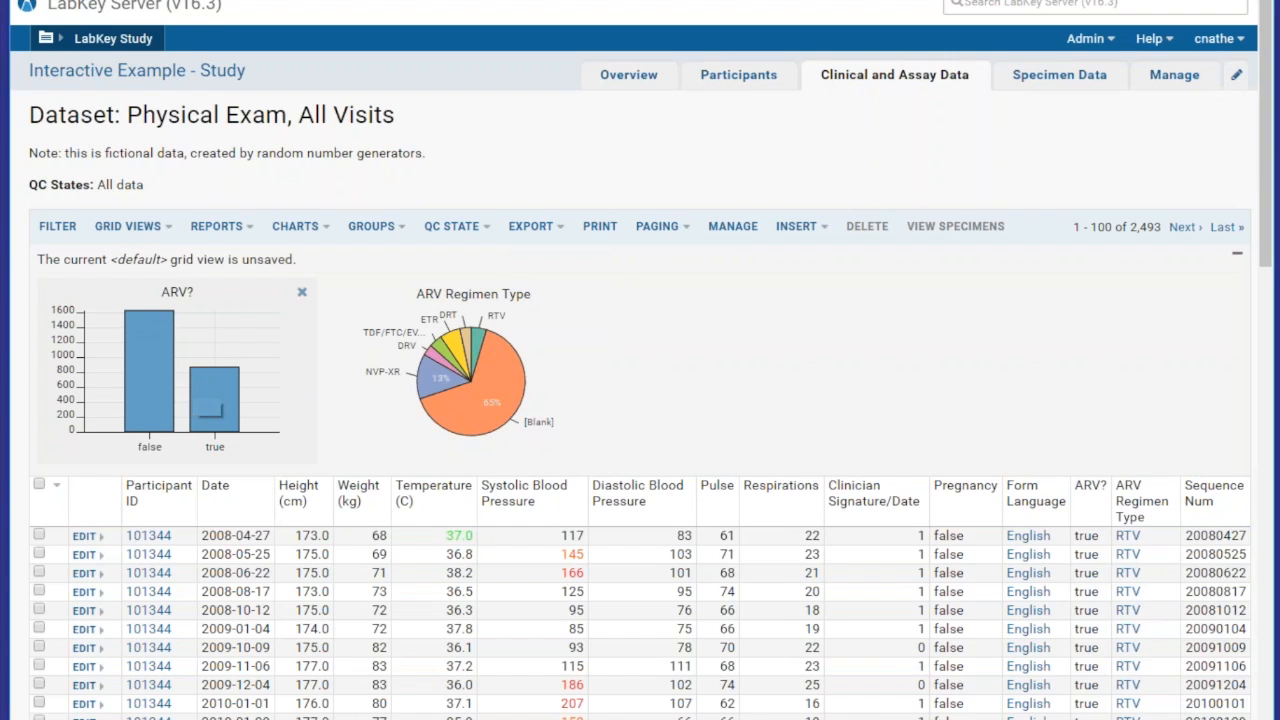
click(196, 385)
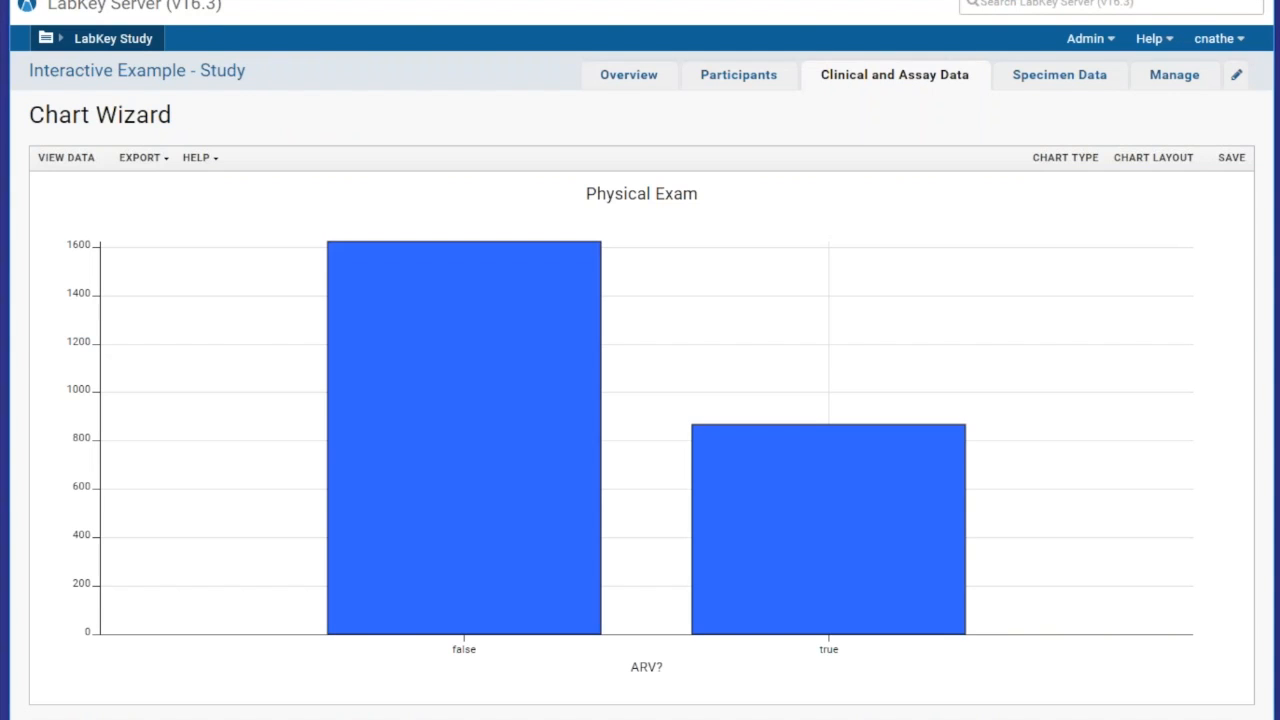